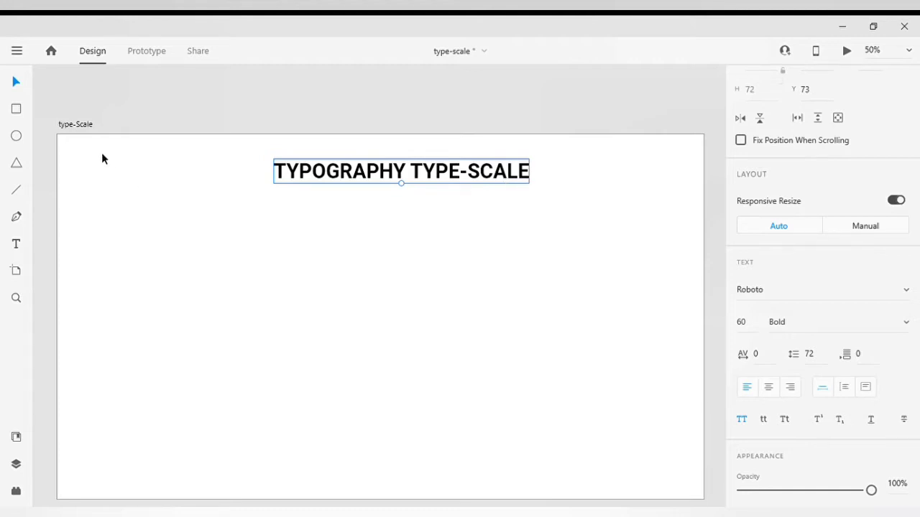
# Step: Add the text "Minor third : 1.2" below and to the left of the TYPOGRAPHY TYPE-SCALE title
pyautogui.click(15, 244)
pyautogui.moveTo(123, 223); pyautogui.dragTo(269, 255)
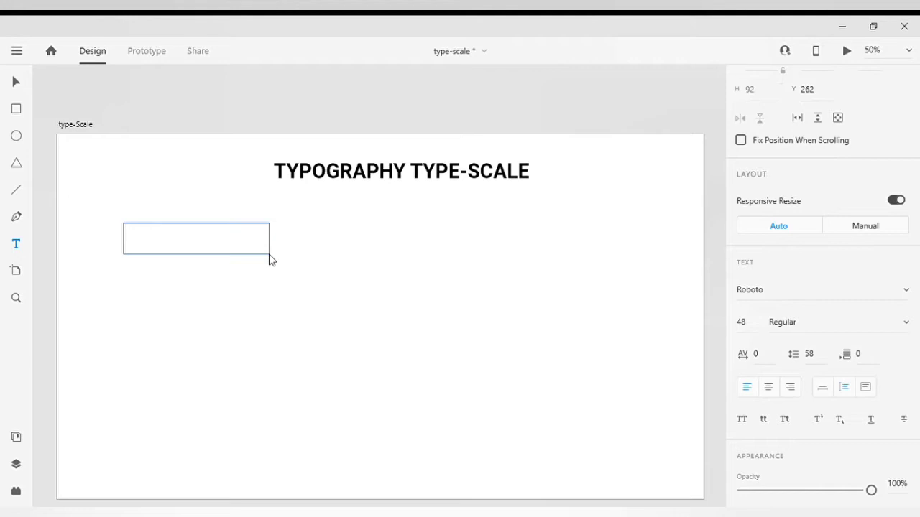
pyautogui.write('Mior')
pyautogui.press('BackSpace')
pyautogui.press('BackSpace')
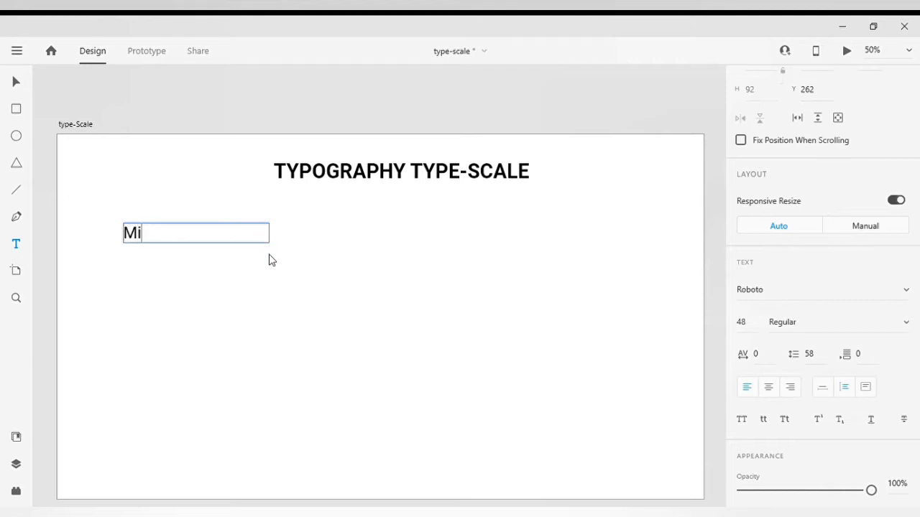
pyautogui.write('nor third ')
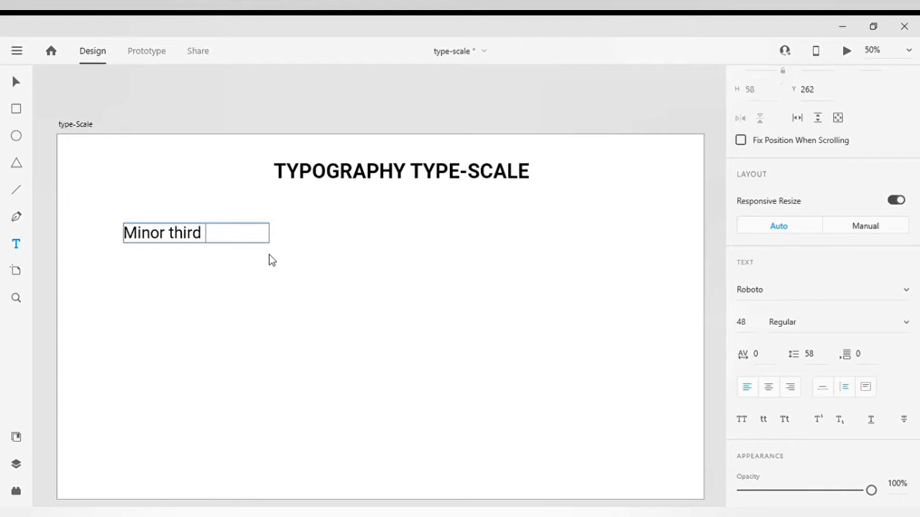
pyautogui.write(': 1.2')
pyautogui.press('Escape')
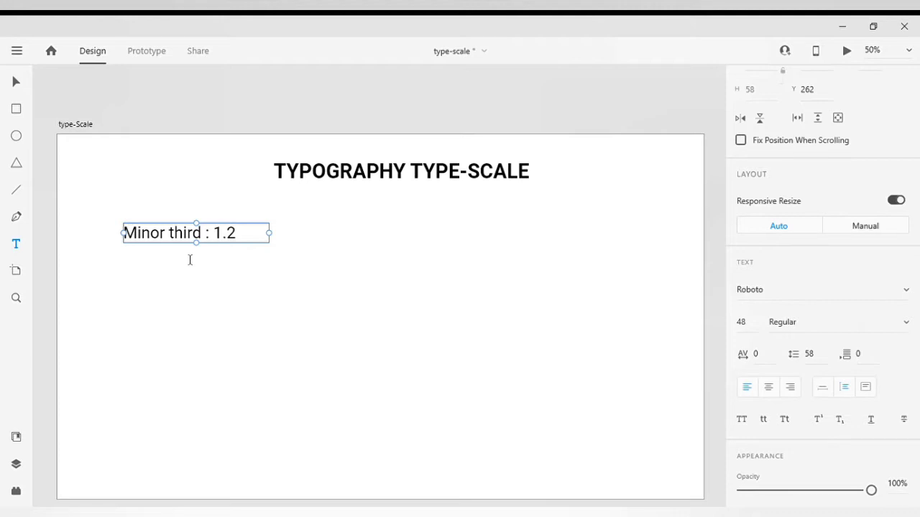
pyautogui.click(15, 85)
pyautogui.click(226, 303)
# Step: Duplicate the "Minor third : 1.2" text to its right and change the copy to "line height: 1.5"
pyautogui.scroll(-2, 226, 302)
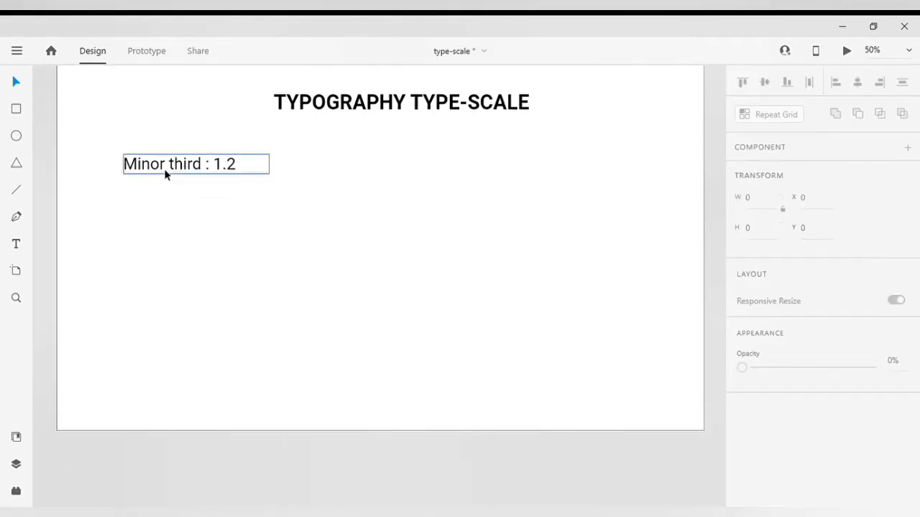
pyautogui.moveTo(166, 173); pyautogui.dragTo(274, 153)
pyautogui.doubleClick(363, 159)
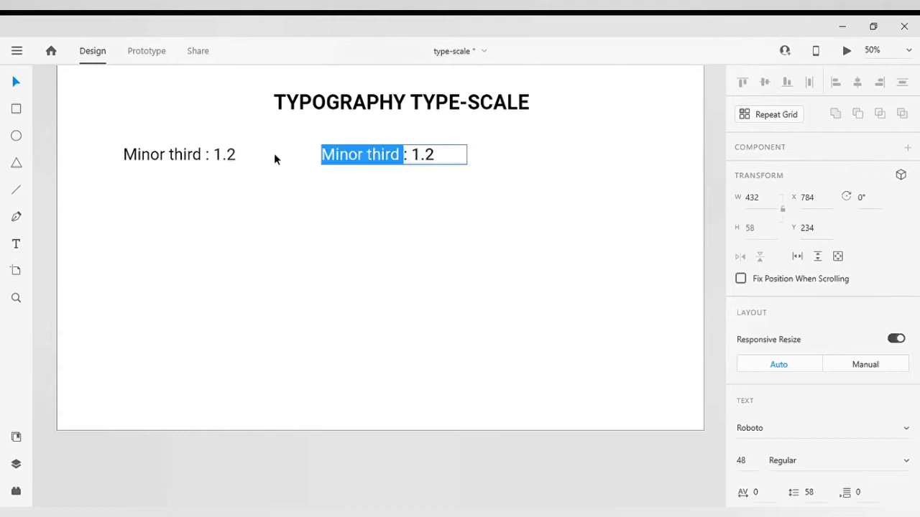
pyautogui.write('line')
pyautogui.write(' height')
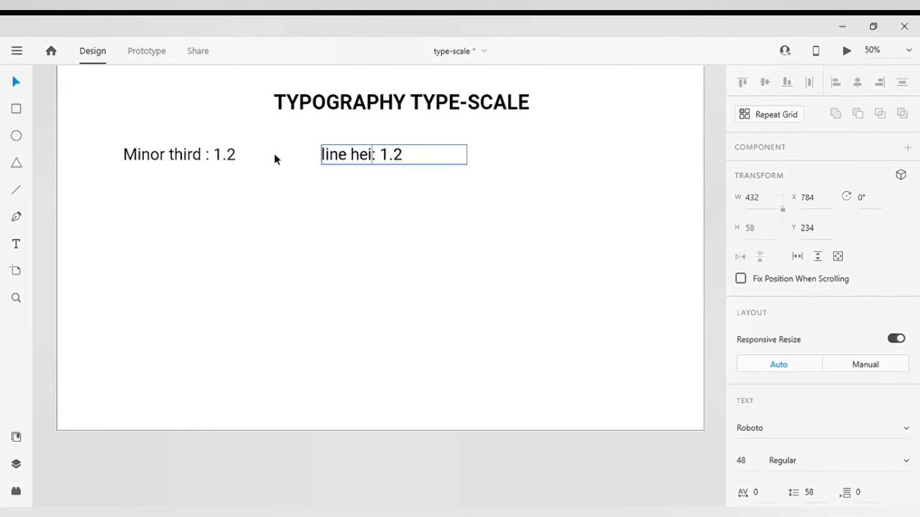
pyautogui.press('Right')
pyautogui.press('Right')
pyautogui.press('Right')
pyautogui.press('Right')
pyautogui.press('Right')
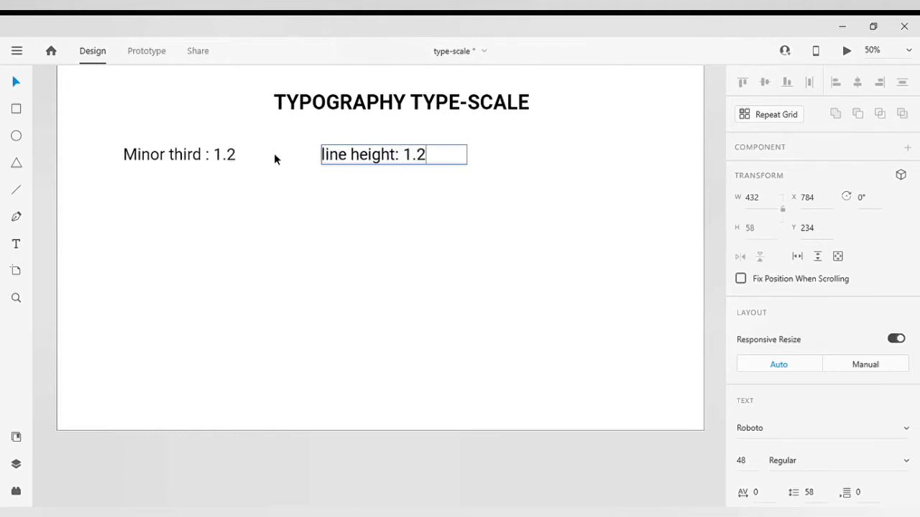
pyautogui.press('BackSpace')
pyautogui.write('5')
pyautogui.click(325, 218)
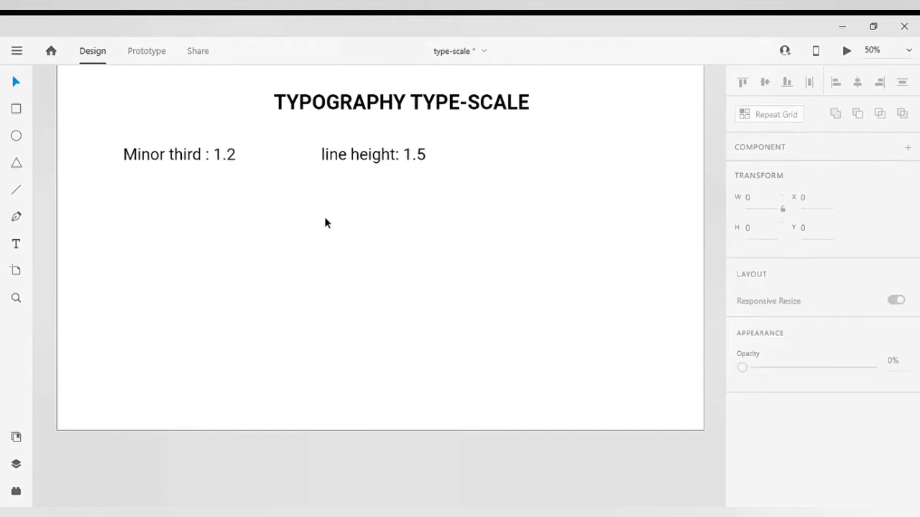
# Step: Add the text "Body base 16" in the lower left area of the artboard
pyautogui.scroll(2, 325, 218)
pyautogui.hscroll(-2, 325, 218)
pyautogui.scroll(-1, 324, 217)
pyautogui.scroll(-2, 324, 219)
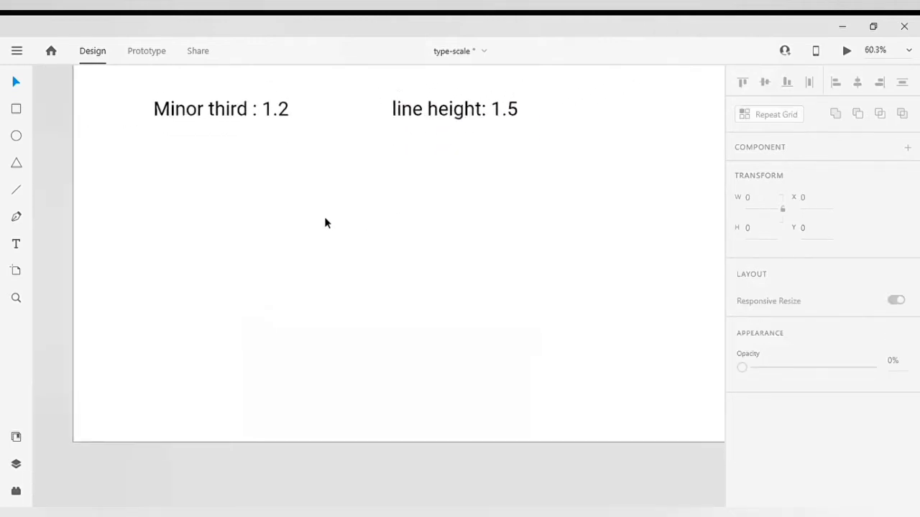
pyautogui.hscroll(-2, 324, 220)
pyautogui.scroll(2, 324, 219)
pyautogui.click(17, 243)
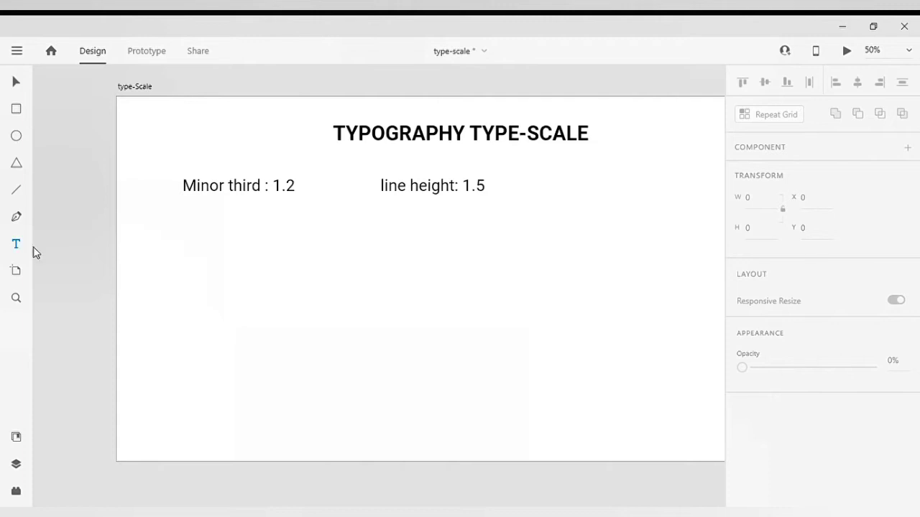
pyautogui.click(205, 352)
pyautogui.write('Boday')
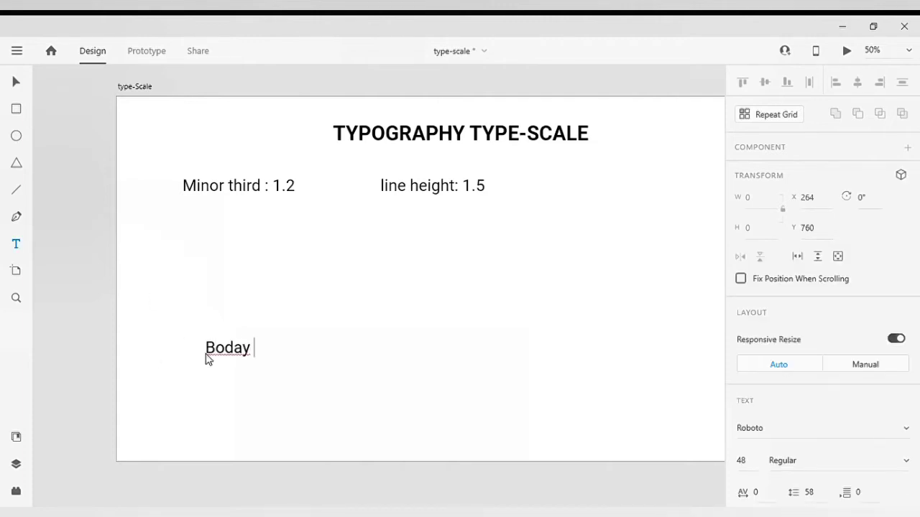
pyautogui.press('BackSpace')
pyautogui.press('BackSpace')
pyautogui.write('y base ')
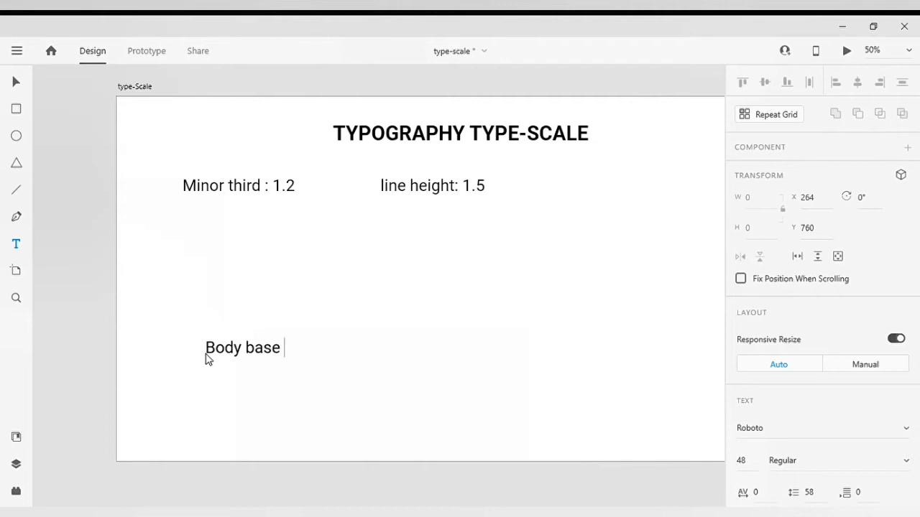
pyautogui.write('16')
# Step: Set the font size of the "Body base 16" text to 16
pyautogui.hotkey('ctrl', 'a')
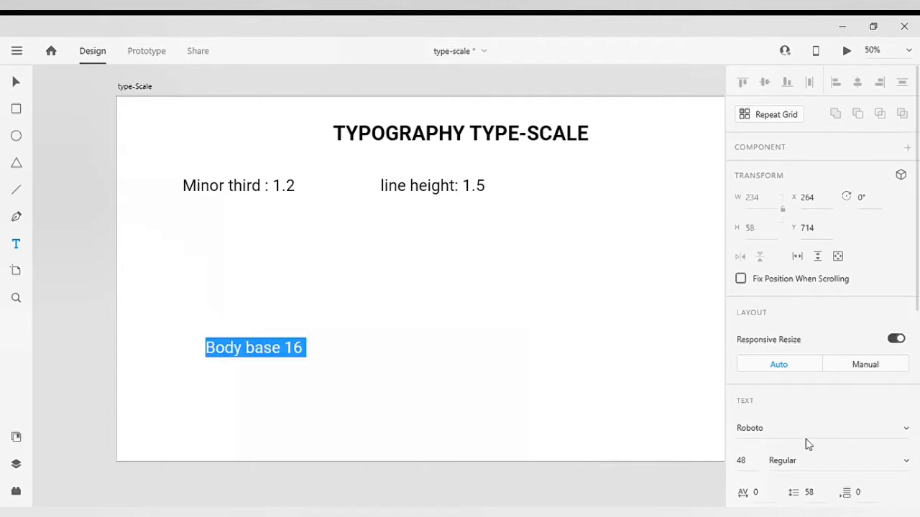
pyautogui.click(762, 465)
pyautogui.write('16')
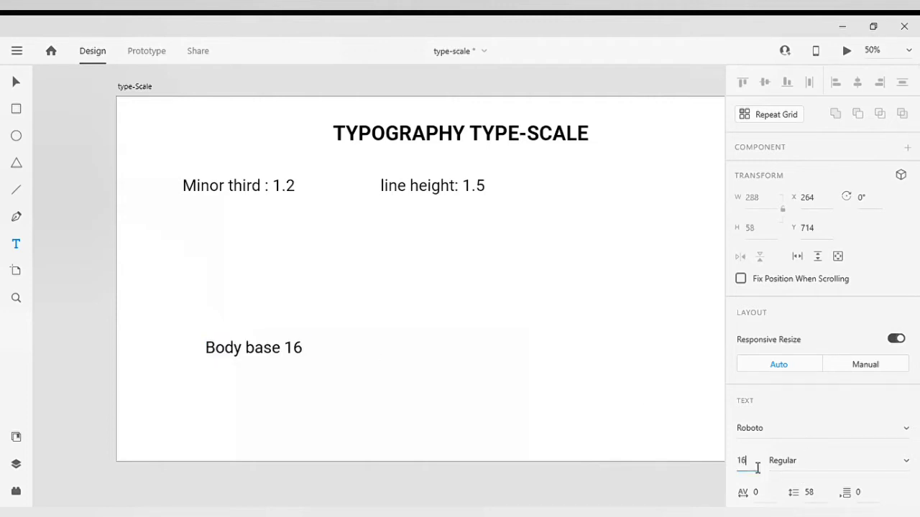
pyautogui.press('Return')
pyautogui.scroll(-2, 789, 391)
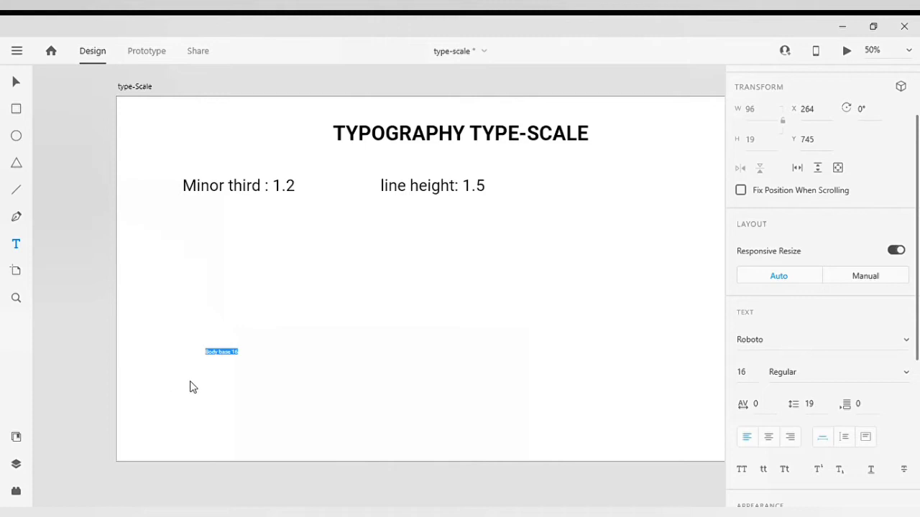
pyautogui.click(16, 83)
# Step: Set the line spacing of the "Body base 16" text to 16*1.5
pyautogui.scroll(4, 202, 377)
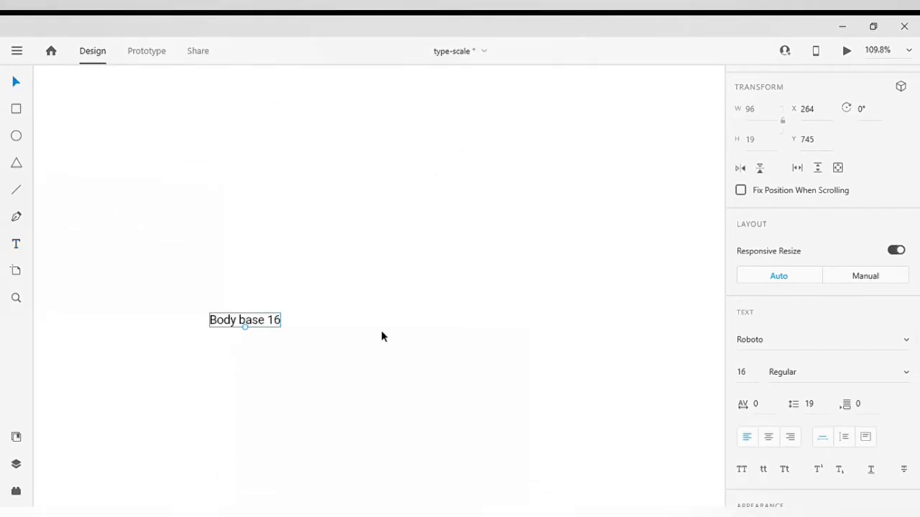
pyautogui.scroll(-1, 823, 400)
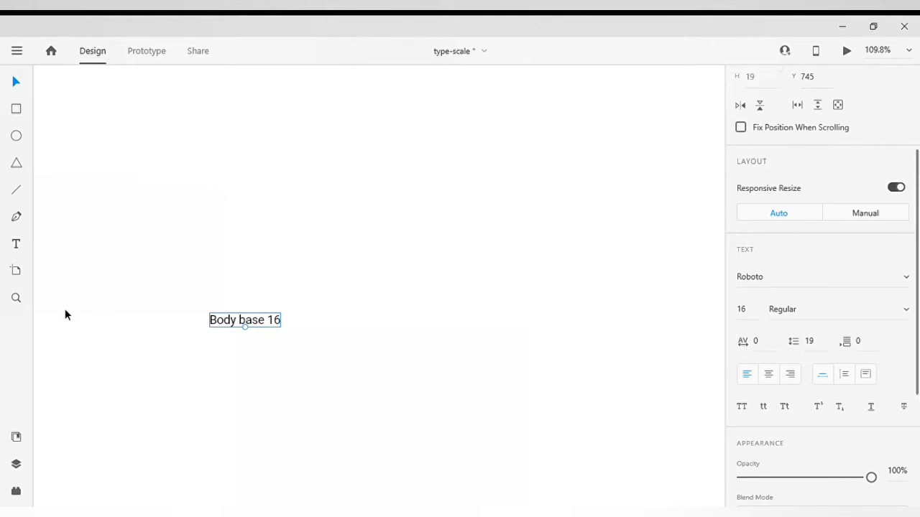
pyautogui.click(820, 352)
pyautogui.write('16')
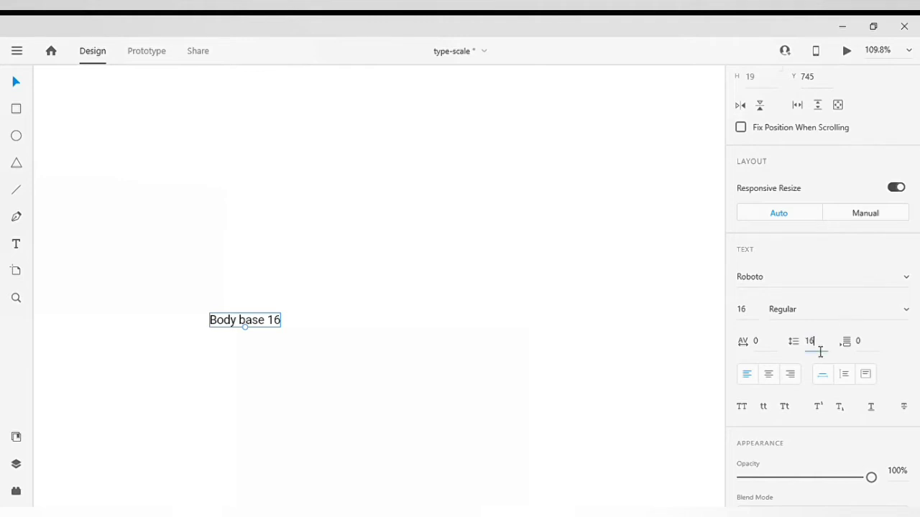
pyautogui.write('*1.5')
pyautogui.press('Return')
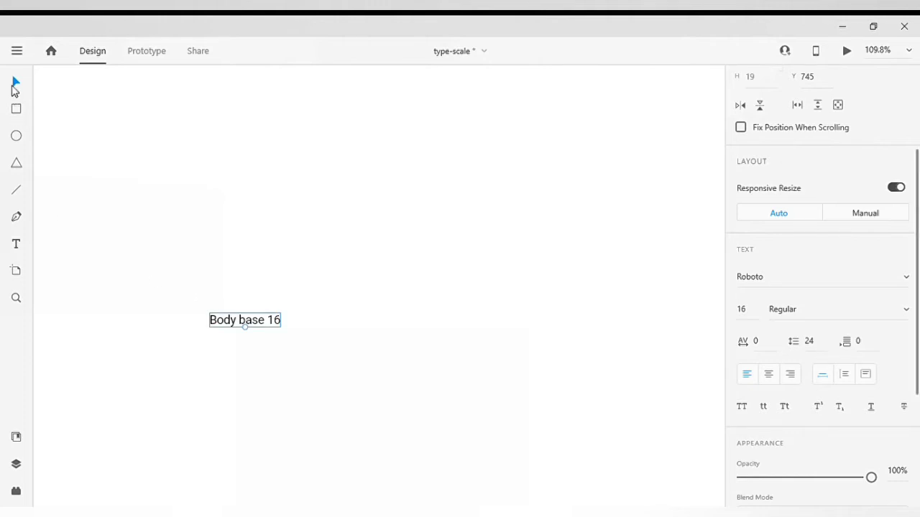
# Step: Duplicate the "Body base 16" text just above itself and change the copy to "Heading h6"
pyautogui.scroll(-5, 242, 357)
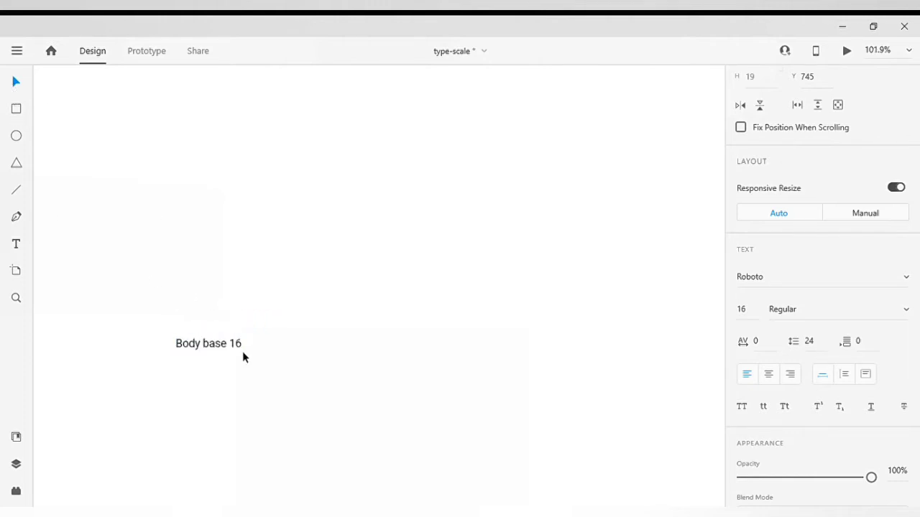
pyautogui.scroll(1, 243, 352)
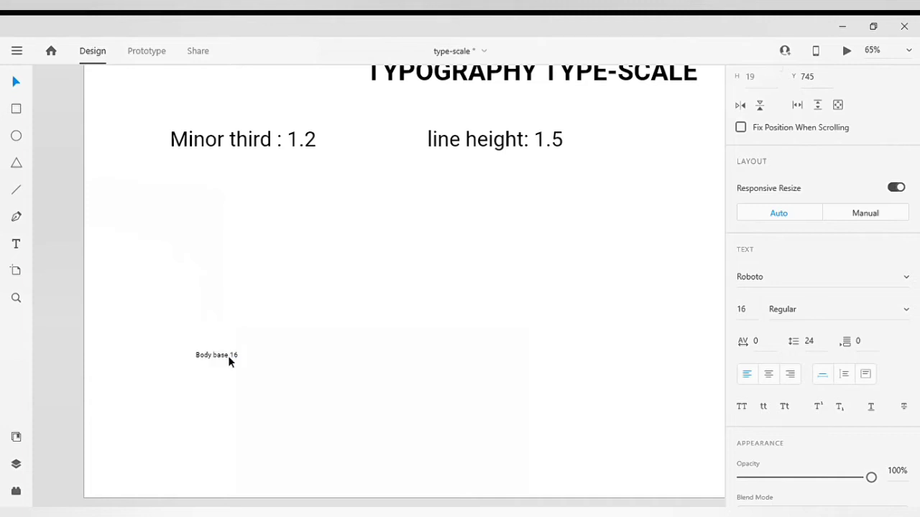
pyautogui.moveTo(228, 356); pyautogui.dragTo(226, 342)
pyautogui.scroll(2, 226, 337)
pyautogui.doubleClick(227, 338)
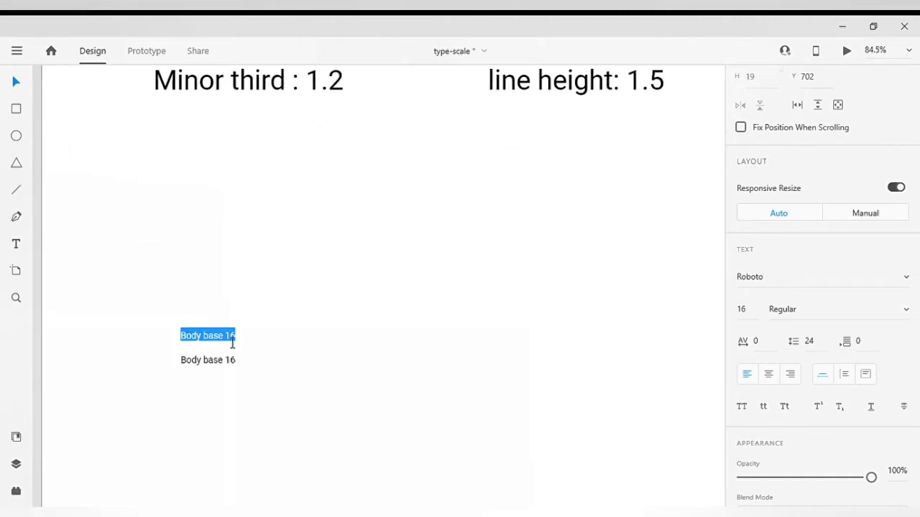
pyautogui.write('Head')
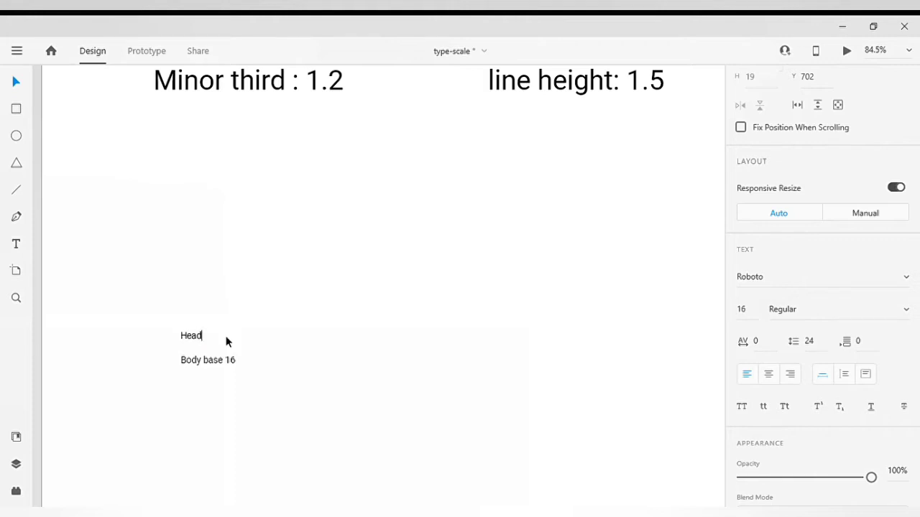
pyautogui.write('ing h6')
pyautogui.press('Escape')
# Step: Set the font size of the "Heading h6" text to 16*1.2
pyautogui.scroll(-1, 759, 309)
pyautogui.click(758, 287)
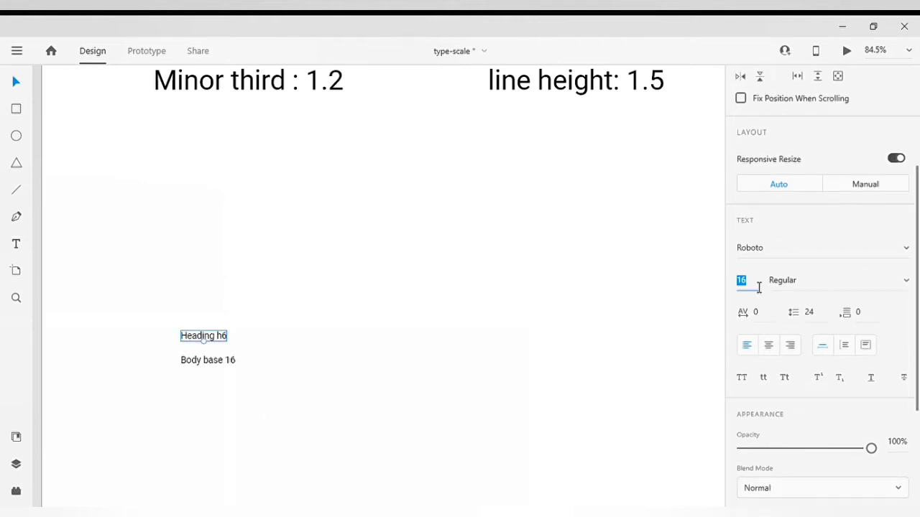
pyautogui.scroll(1, 611, 288)
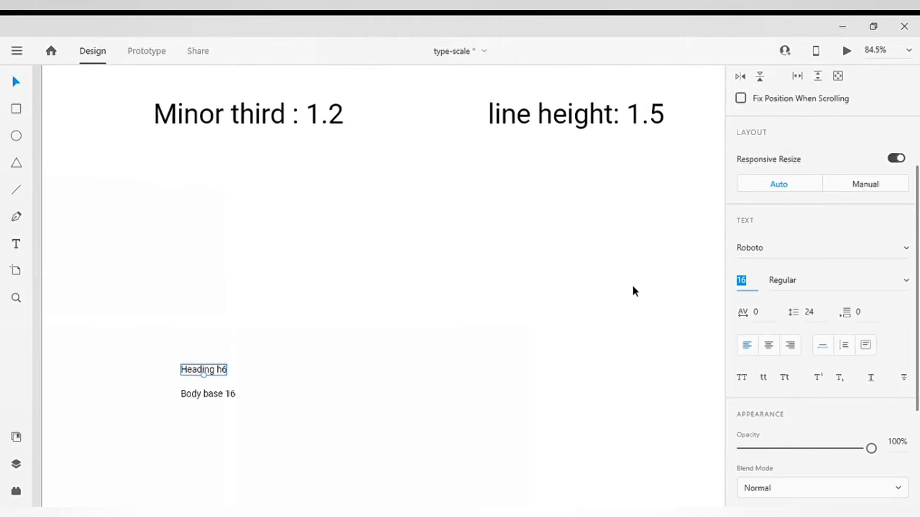
pyautogui.click(757, 294)
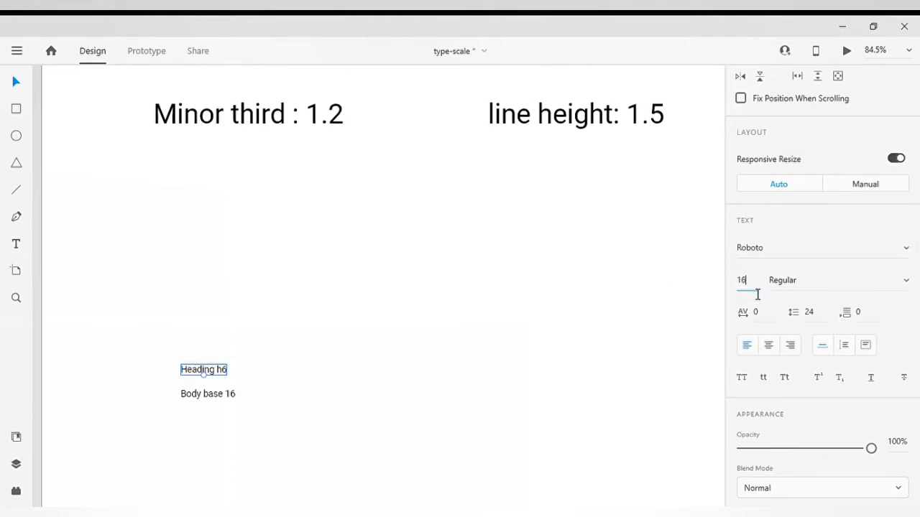
pyautogui.write('*1.2')
pyautogui.press('Return')
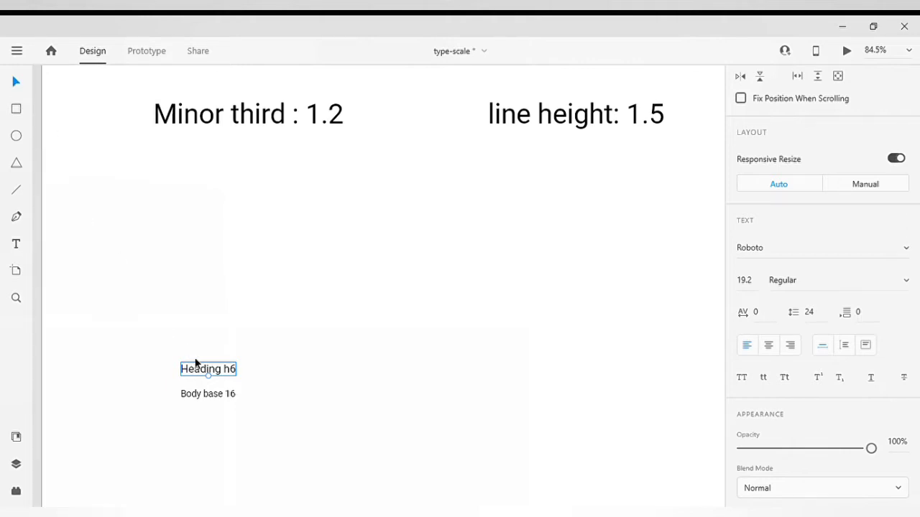
# Step: Duplicate the "Heading h6" text just above itself and set the lower heading's font size to 20
pyautogui.moveTo(205, 370); pyautogui.dragTo(208, 345)
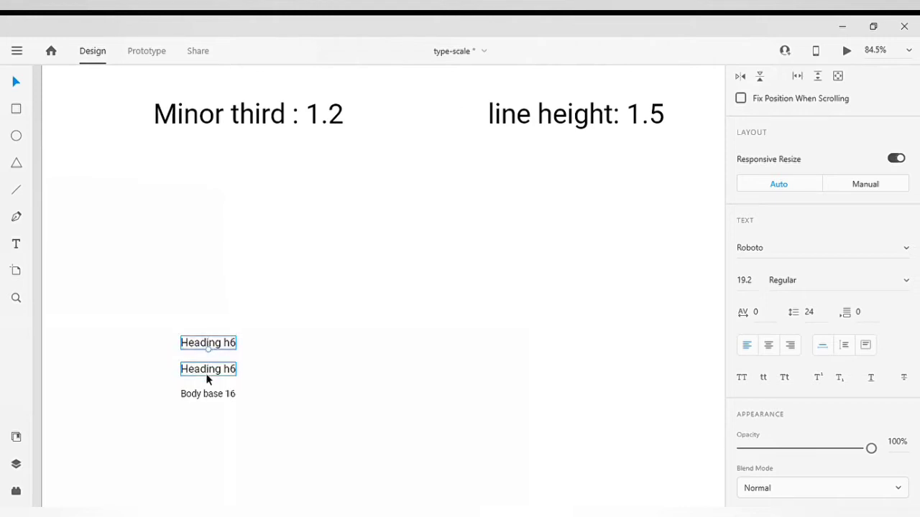
pyautogui.click(209, 375)
pyautogui.click(747, 280)
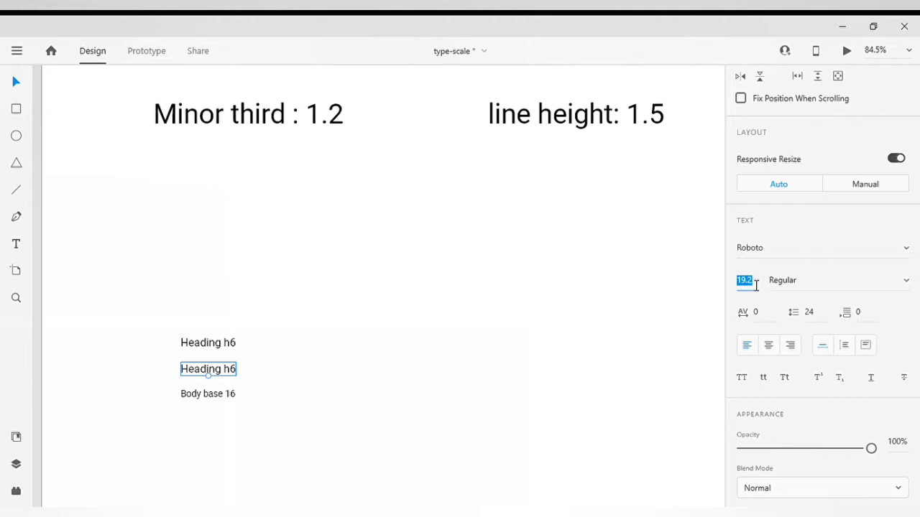
pyautogui.write('20')
pyautogui.press('Return')
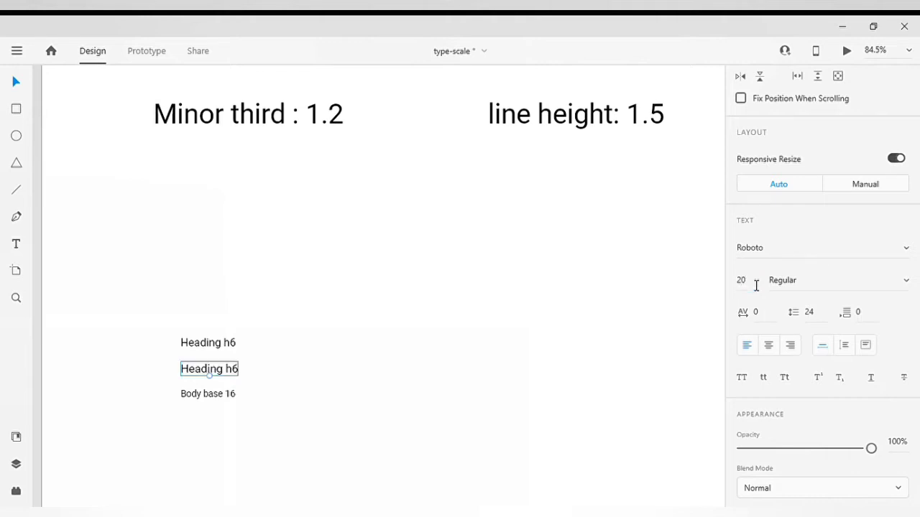
pyautogui.click(822, 322)
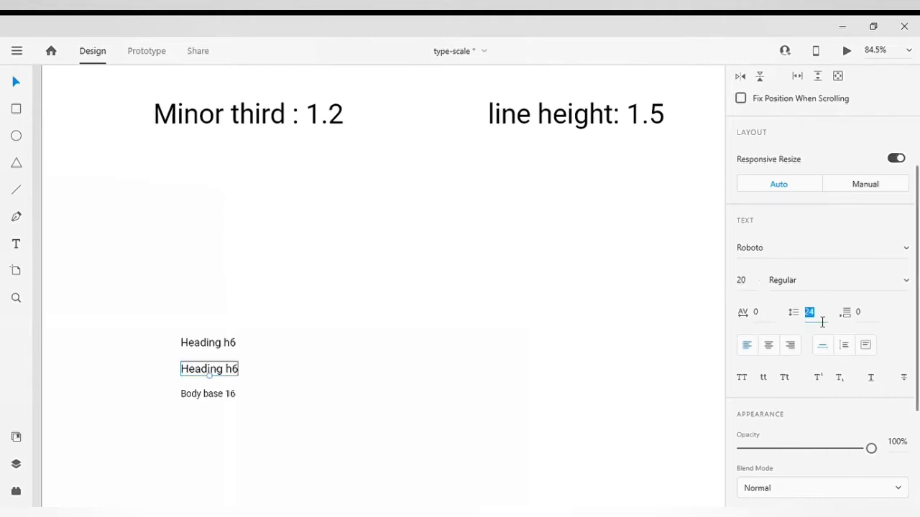
pyautogui.write('20')
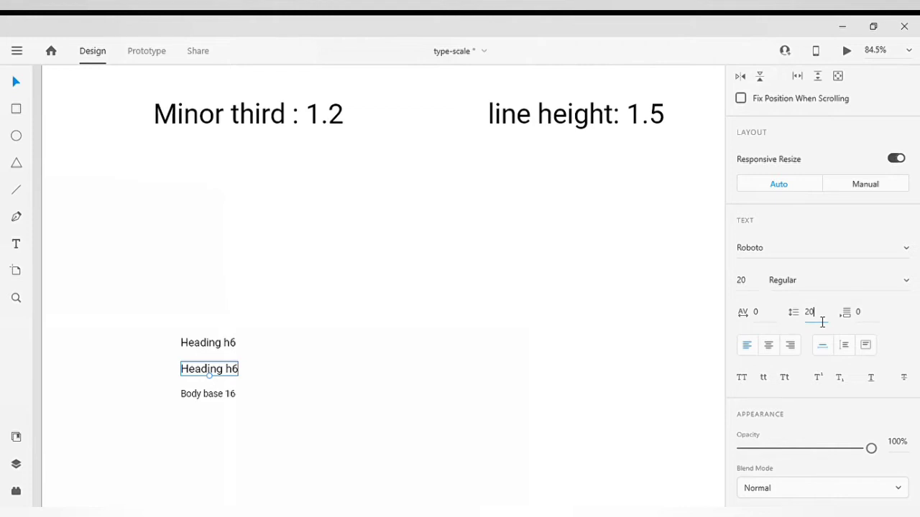
pyautogui.write('8.15')
pyautogui.press('Return')
# Step: Set the line spacing of the lower "Heading h6" text to 20*1.5
pyautogui.click(822, 322)
pyautogui.write('20')
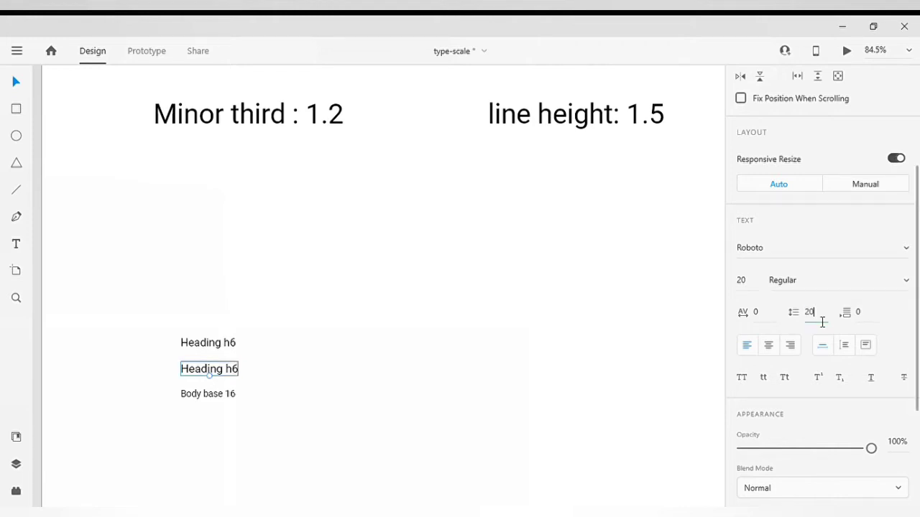
pyautogui.write('*1.5')
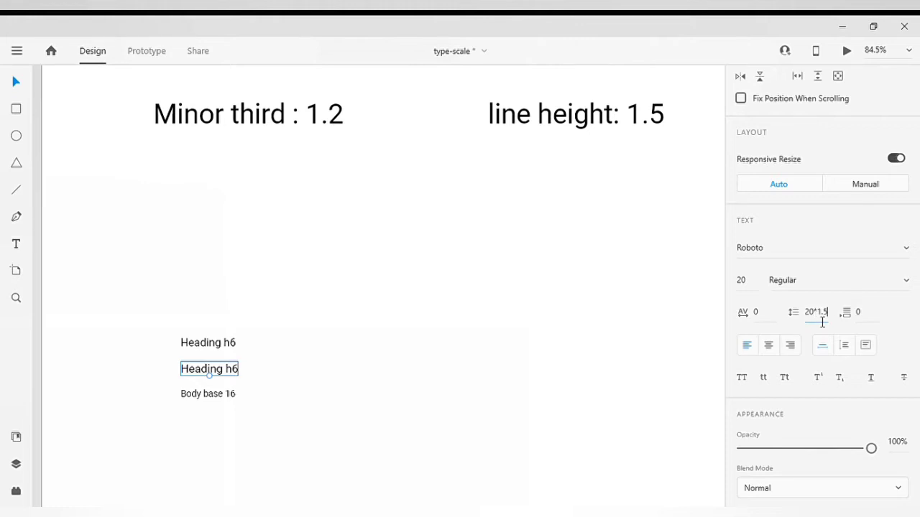
pyautogui.press('Return')
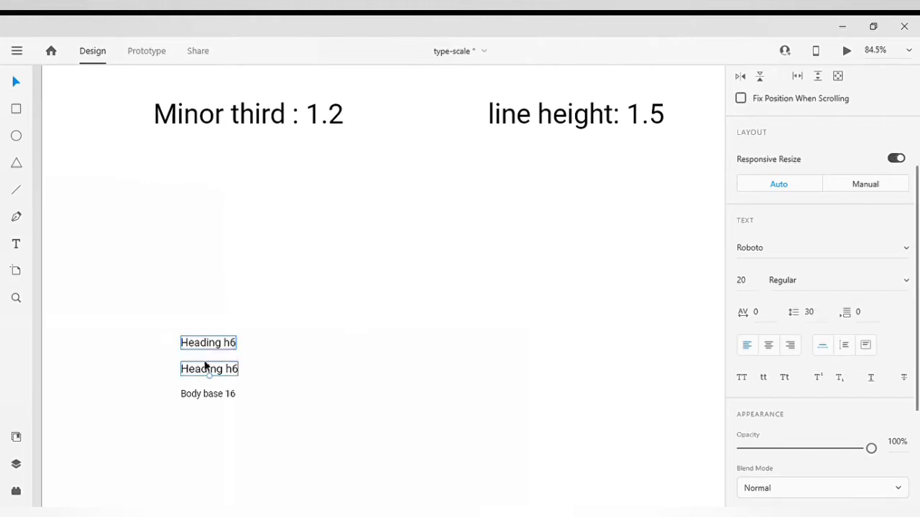
# Step: Set the font size of the upper "Heading h6" text to 20*1.2
pyautogui.click(282, 354)
pyautogui.click(199, 347)
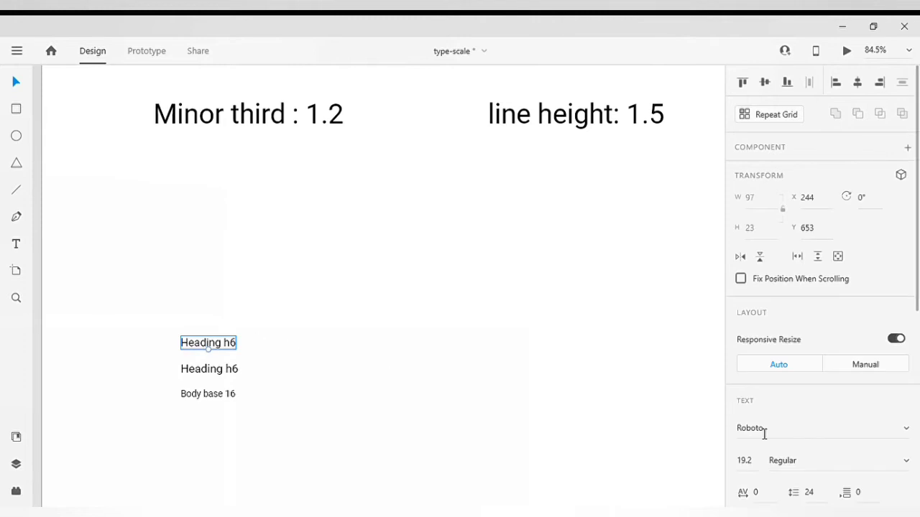
pyautogui.scroll(-3, 776, 431)
pyautogui.click(753, 243)
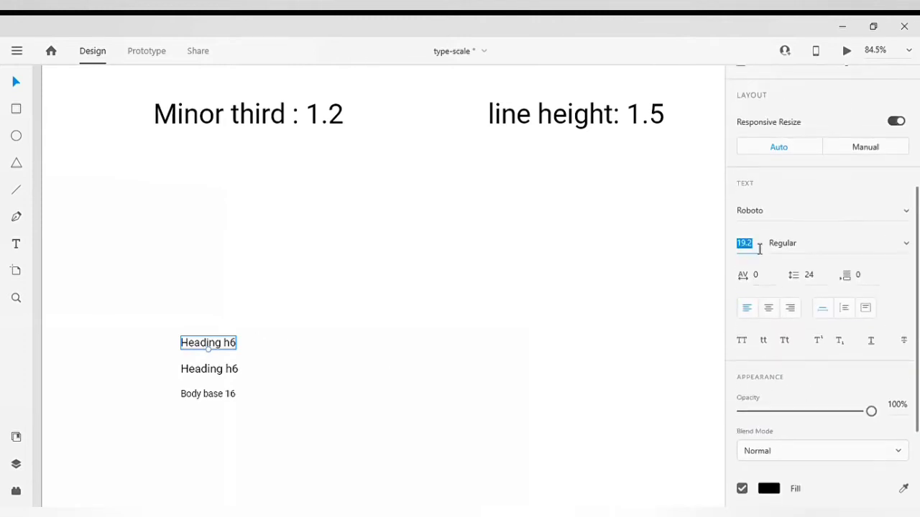
pyautogui.write('20')
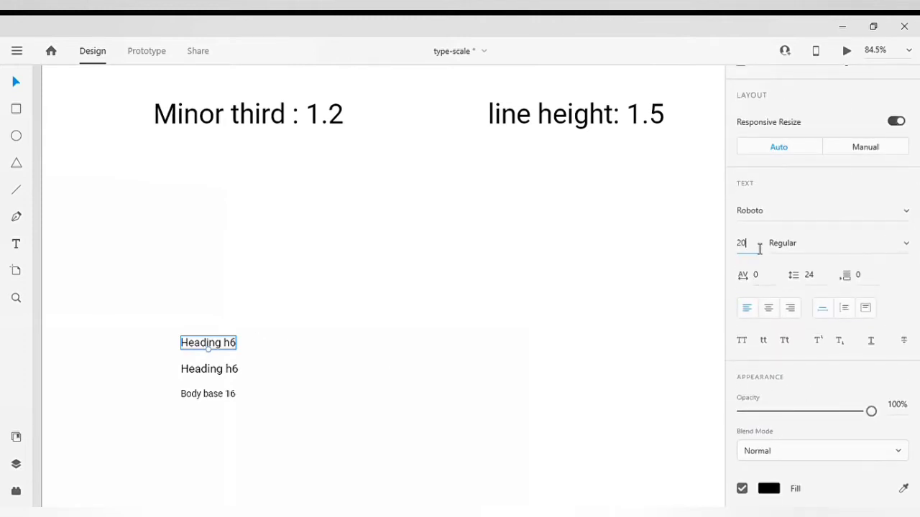
pyautogui.write('*1.2')
pyautogui.press('Return')
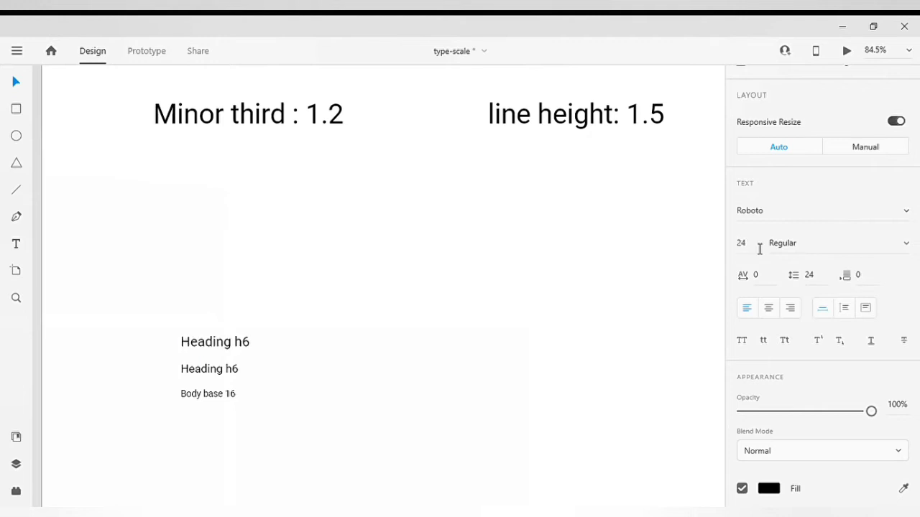
# Step: Set the line spacing of the upper "Heading h6" text to 24*1.5
pyautogui.click(822, 287)
pyautogui.click(822, 288)
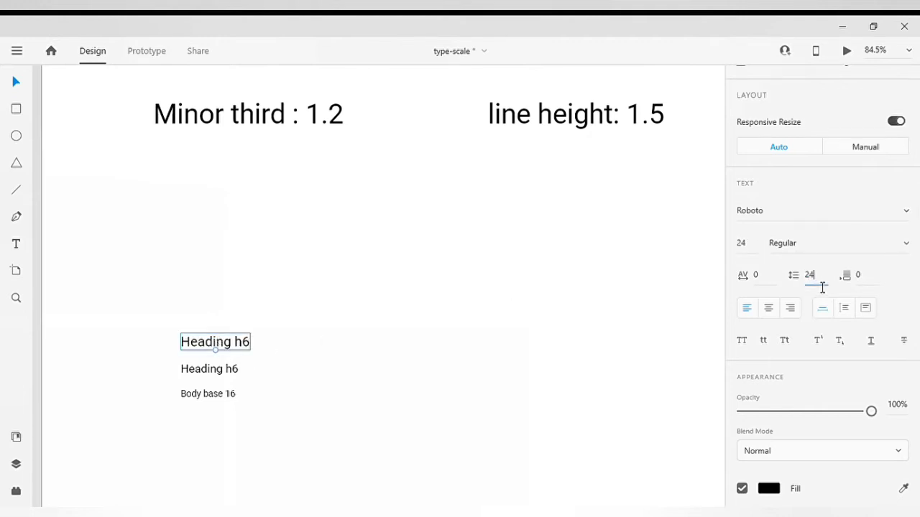
pyautogui.write('*1.5')
pyautogui.press('Return')
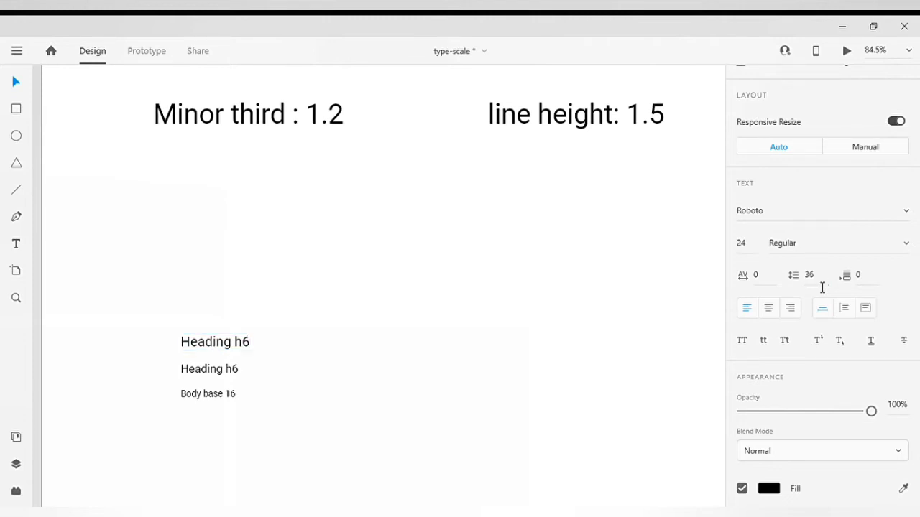
# Step: Duplicate the upper "Heading h6" text just above itself and change the lower of the two size 24 headings to "Heading h5"
pyautogui.moveTo(232, 347); pyautogui.dragTo(290, 342)
pyautogui.doubleClick(245, 348)
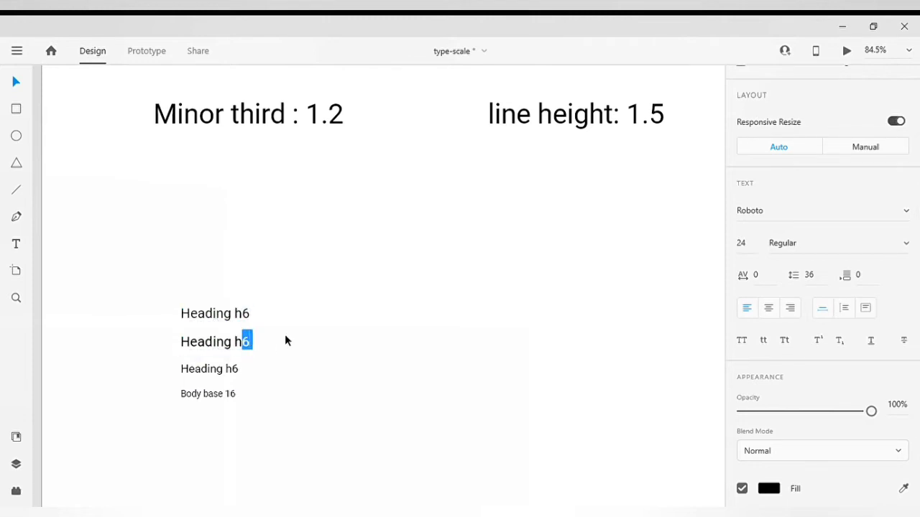
pyautogui.press('BackSpace')
pyautogui.write('5')
pyautogui.press('Escape')
# Step: Change the topmost "Heading h6" text above "Heading h5" to "Heading h4"
pyautogui.doubleClick(245, 314)
pyautogui.click(245, 313)
pyautogui.moveTo(250, 317); pyautogui.dragTo(266, 315)
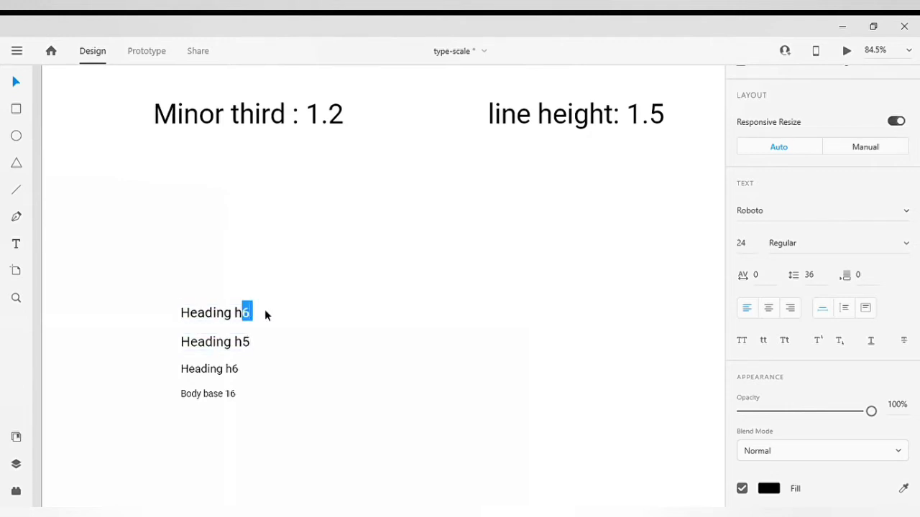
pyautogui.write('4')
pyautogui.press('Escape')
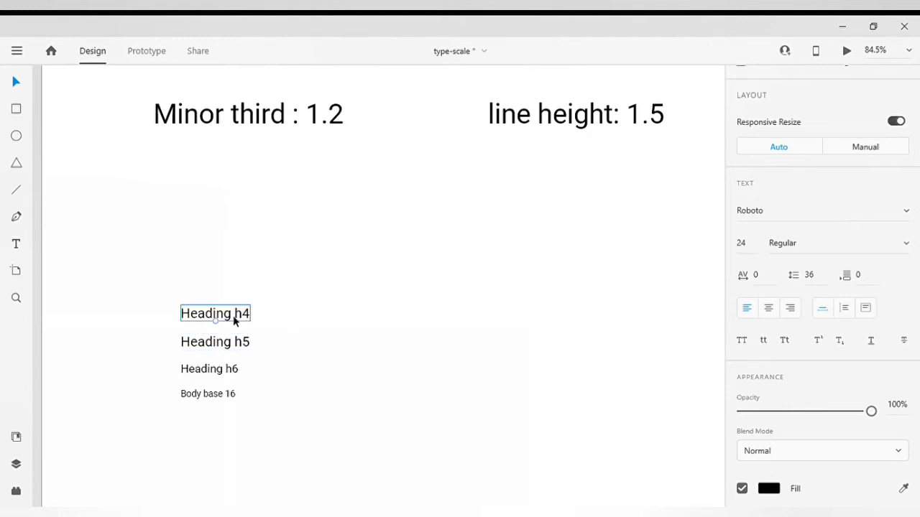
# Step: Set the font size of the "Heading h4" text to 24*1.2 and round it down to 28
pyautogui.click(755, 252)
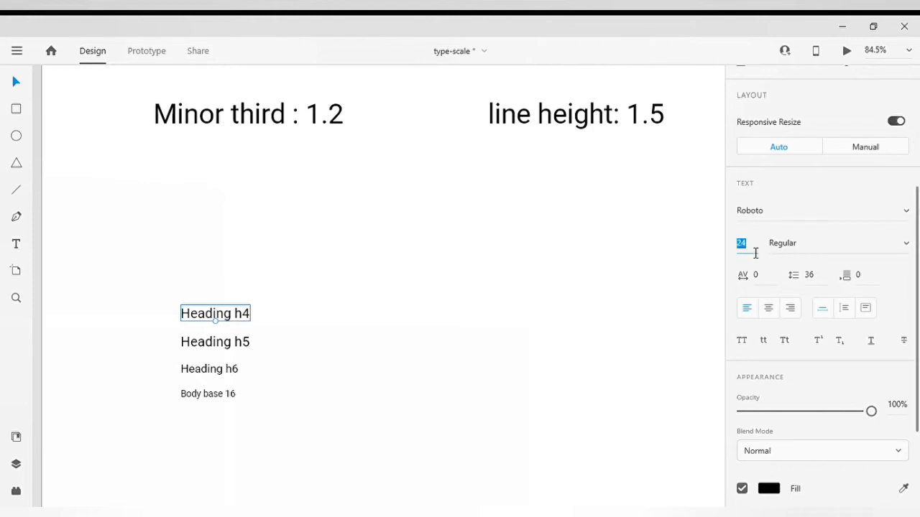
pyautogui.write('24*1.')
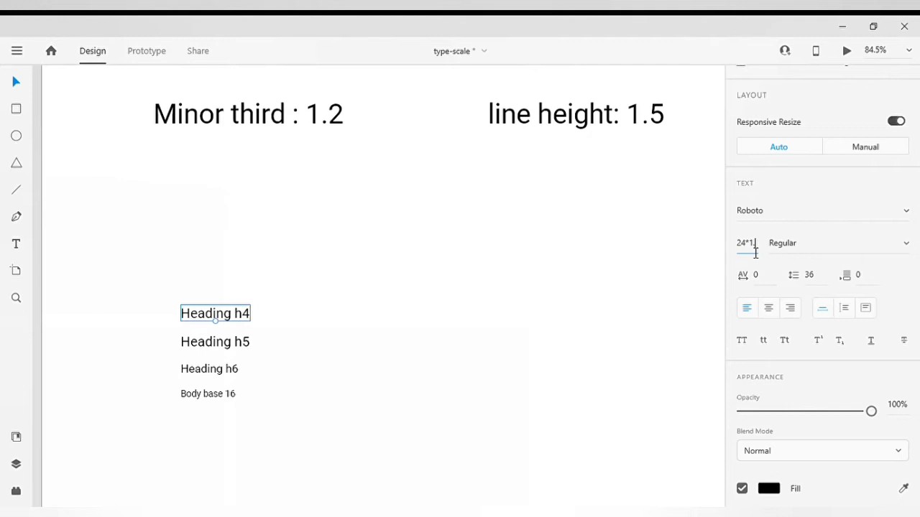
pyautogui.write('2')
pyautogui.press('Return')
pyautogui.click(763, 247)
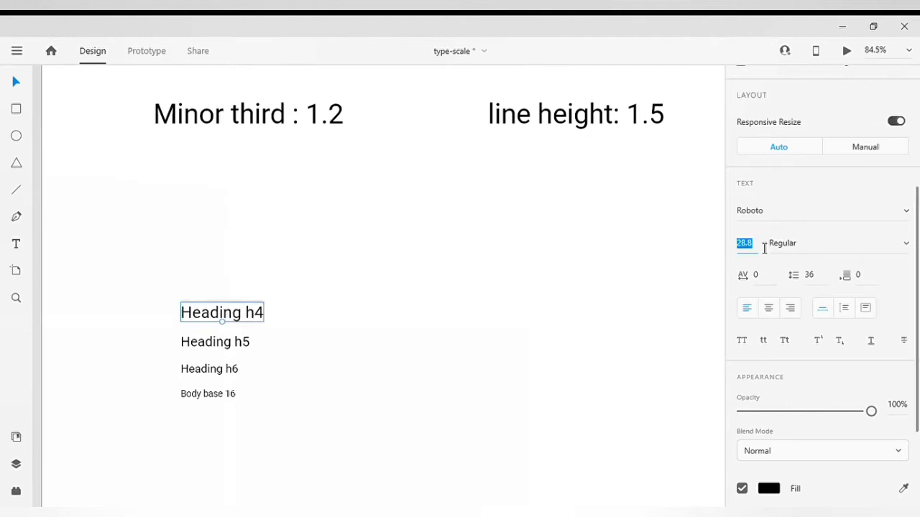
pyautogui.write('28')
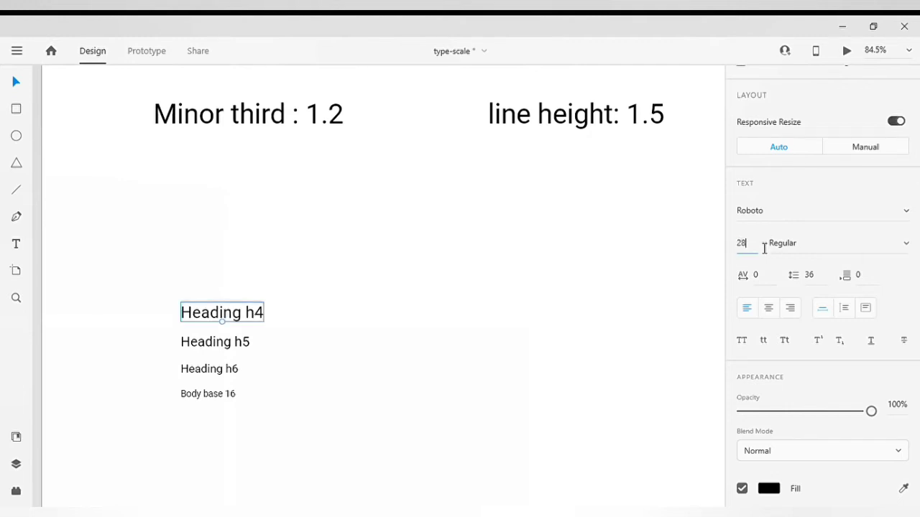
pyautogui.press('Return')
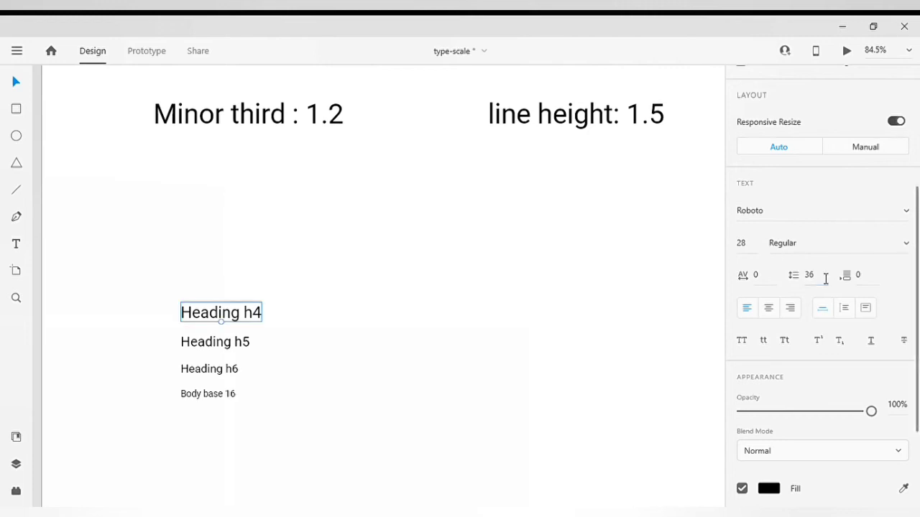
# Step: Set the line spacing of the "Heading h4" text to 28*1.5
pyautogui.click(823, 278)
pyautogui.write('28')
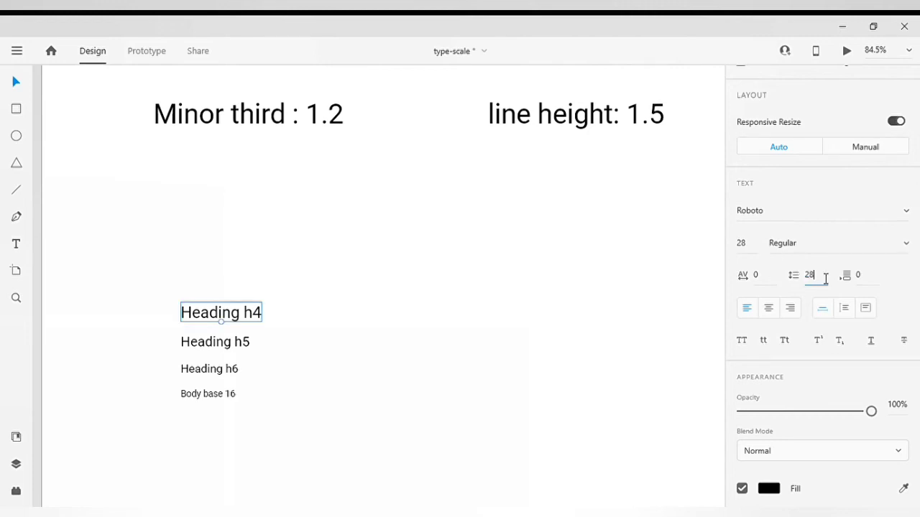
pyautogui.write('*1.5')
pyautogui.click(823, 283)
pyautogui.write('28*1.5')
pyautogui.press('Return')
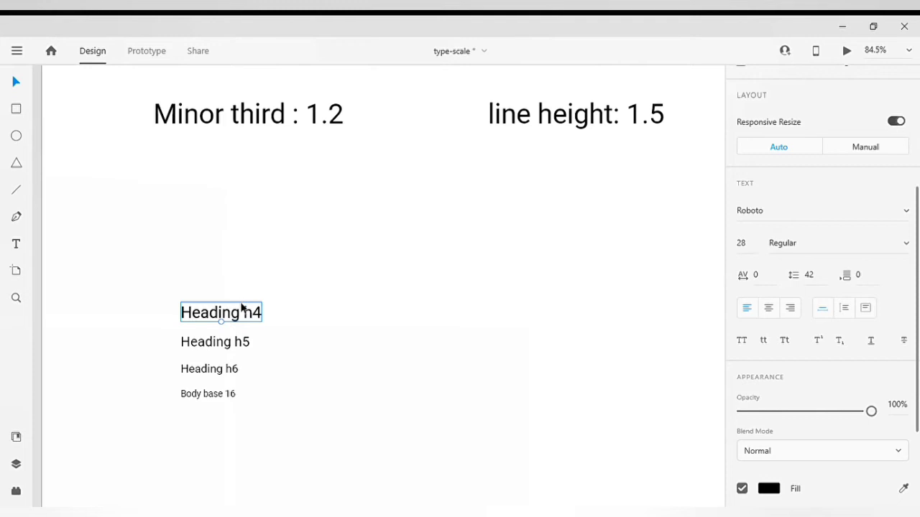
# Step: Duplicate "Heading h4" just above itself as "Heading h3" and place another copy of "Heading h3" above that one
pyautogui.moveTo(237, 321); pyautogui.dragTo(279, 286)
pyautogui.doubleClick(262, 284)
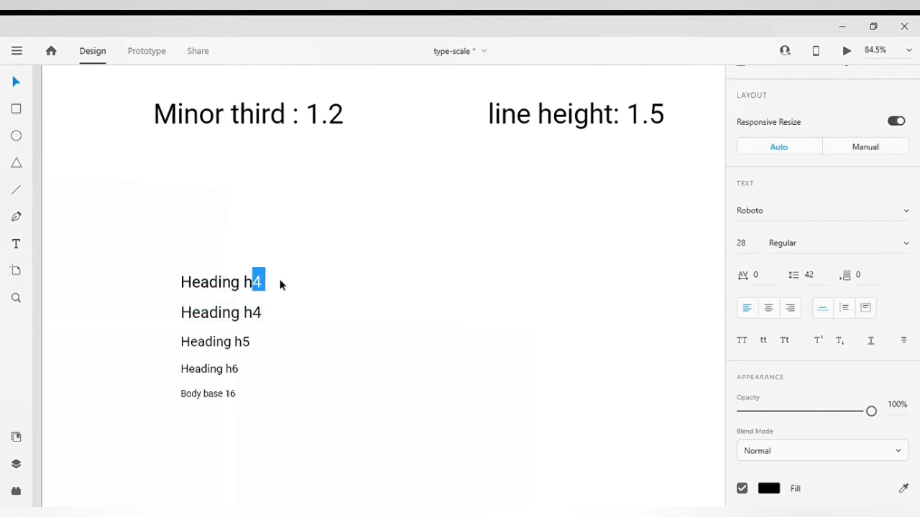
pyautogui.click(336, 337)
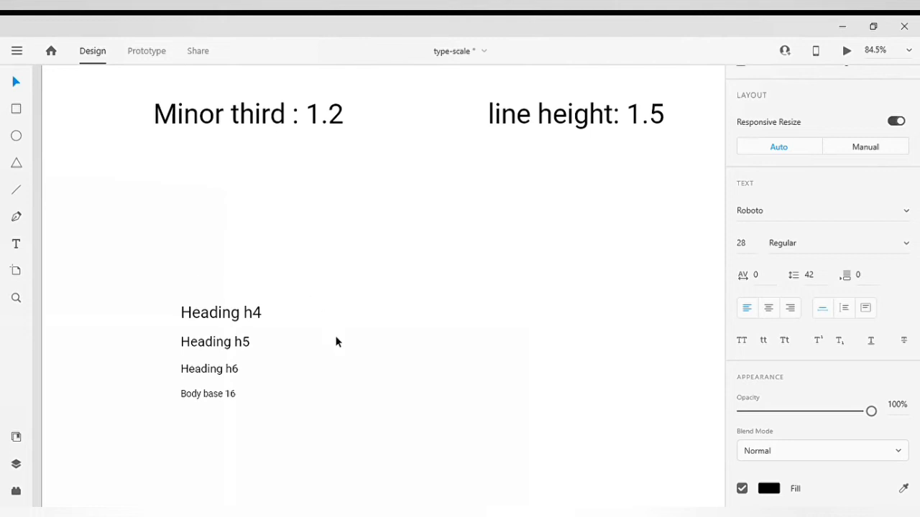
pyautogui.moveTo(241, 287); pyautogui.dragTo(242, 259)
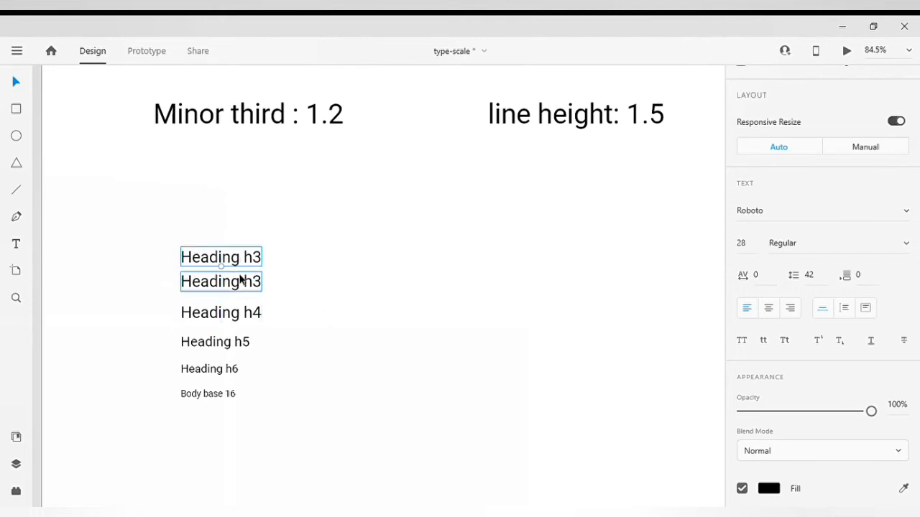
# Step: Multiply the font size of the lower "Heading h3" text by 1.2 and round it up to 34
pyautogui.click(242, 281)
pyautogui.click(753, 251)
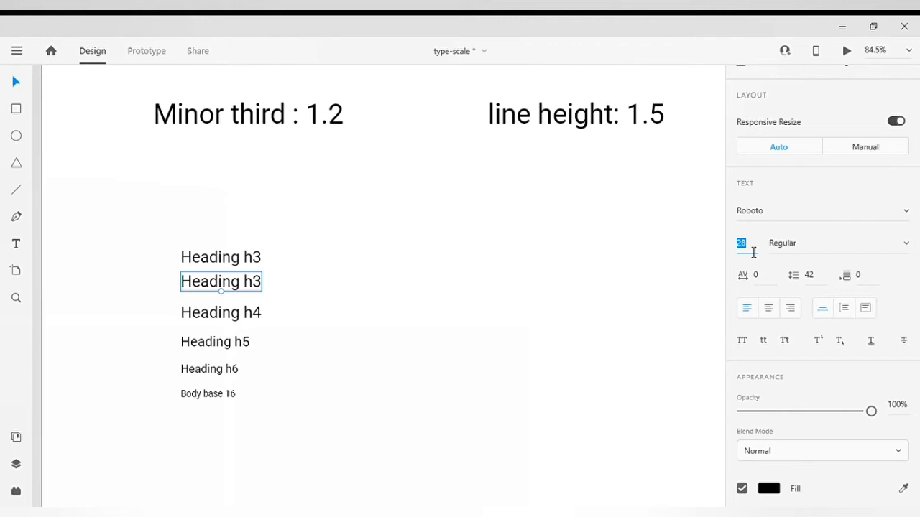
pyautogui.click(753, 252)
pyautogui.write('*1.2')
pyautogui.press('Return')
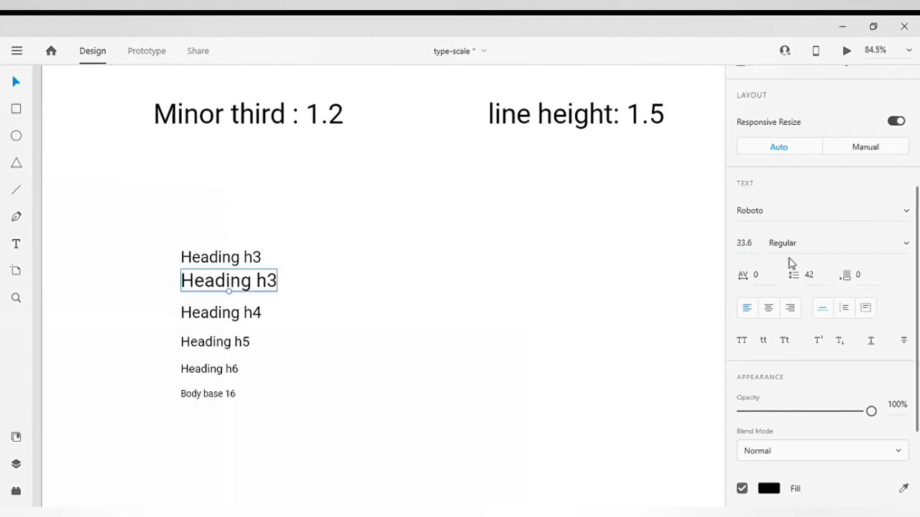
pyautogui.click(762, 250)
pyautogui.write('34')
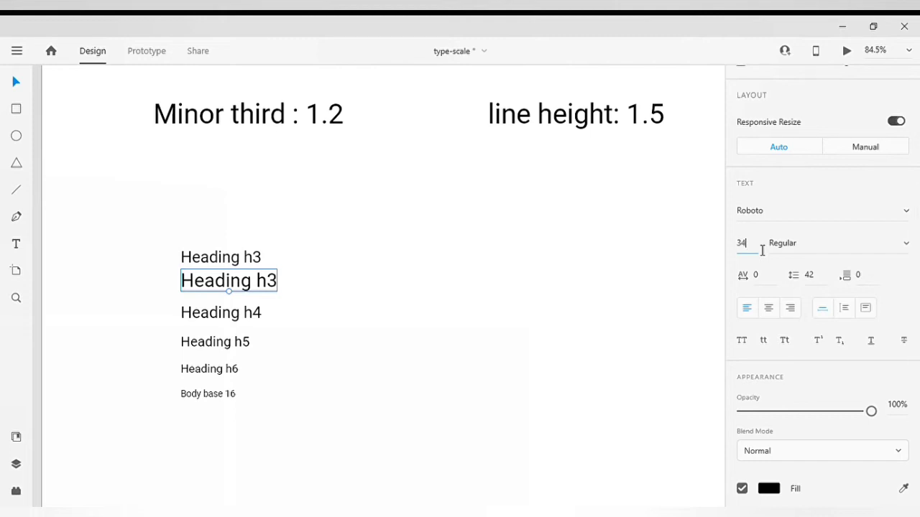
pyautogui.press('Return')
# Step: Move the upper "Heading h3" text farther up from the lower one and set its font size to 34
pyautogui.moveTo(249, 259); pyautogui.dragTo(252, 243)
pyautogui.click(255, 282)
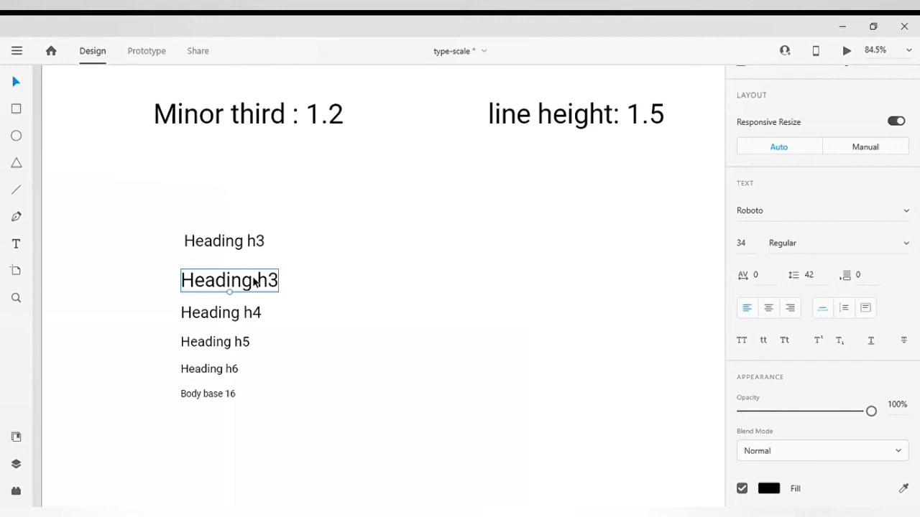
pyautogui.click(250, 245)
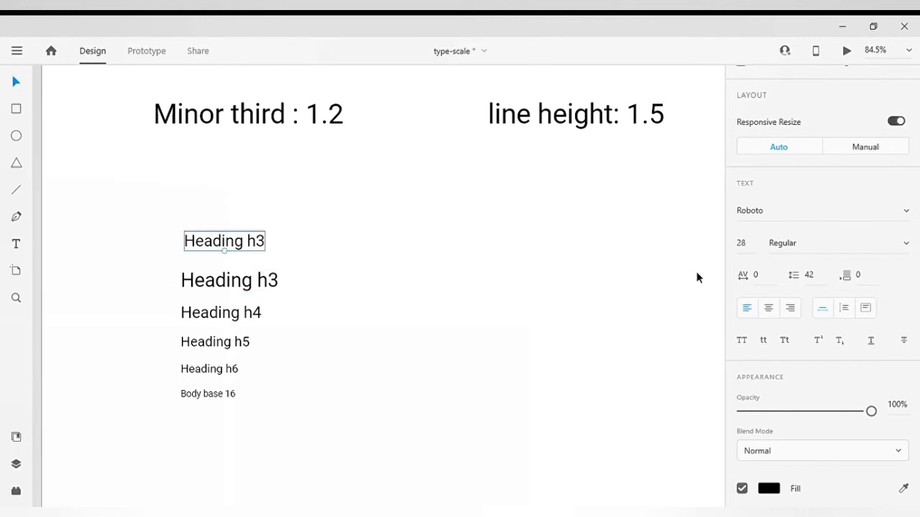
pyautogui.click(752, 250)
pyautogui.write('34')
pyautogui.press('Return')
pyautogui.click(749, 250)
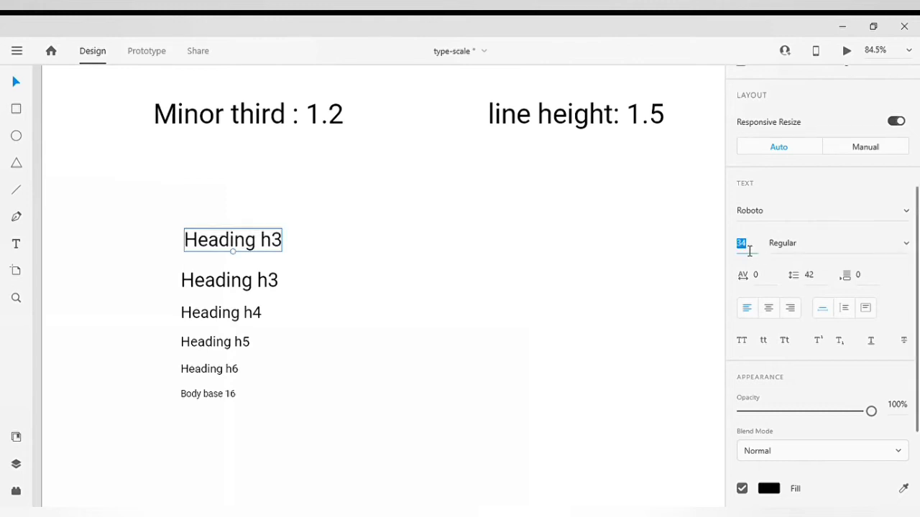
pyautogui.click(749, 251)
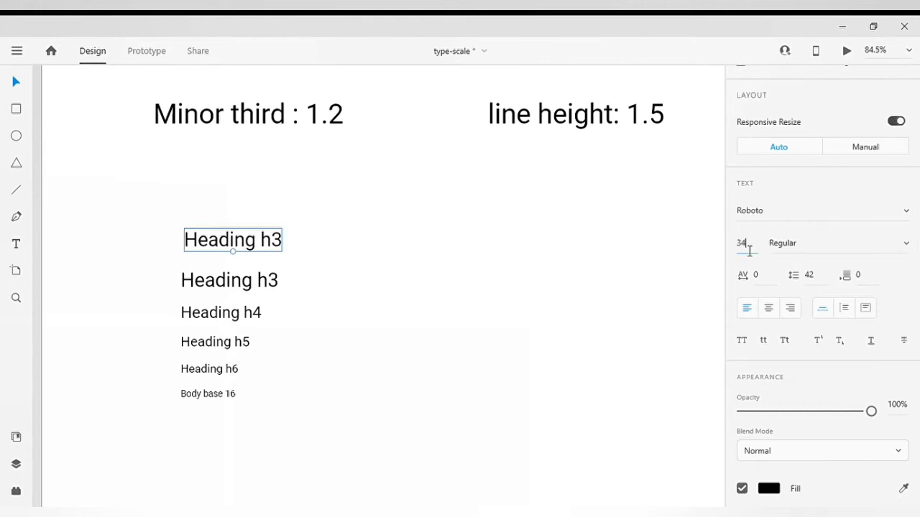
pyautogui.write('81.2')
pyautogui.press('Return')
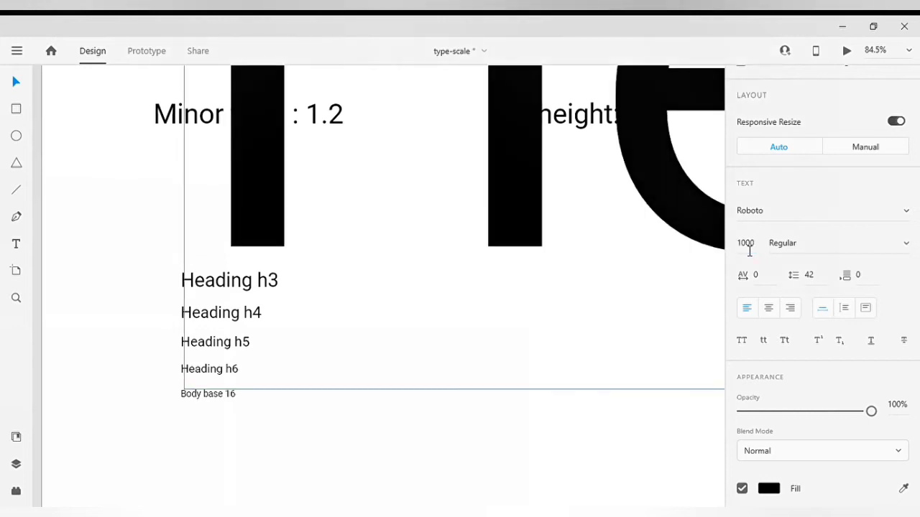
pyautogui.click(753, 252)
pyautogui.hotkey('ctrl', 'z')
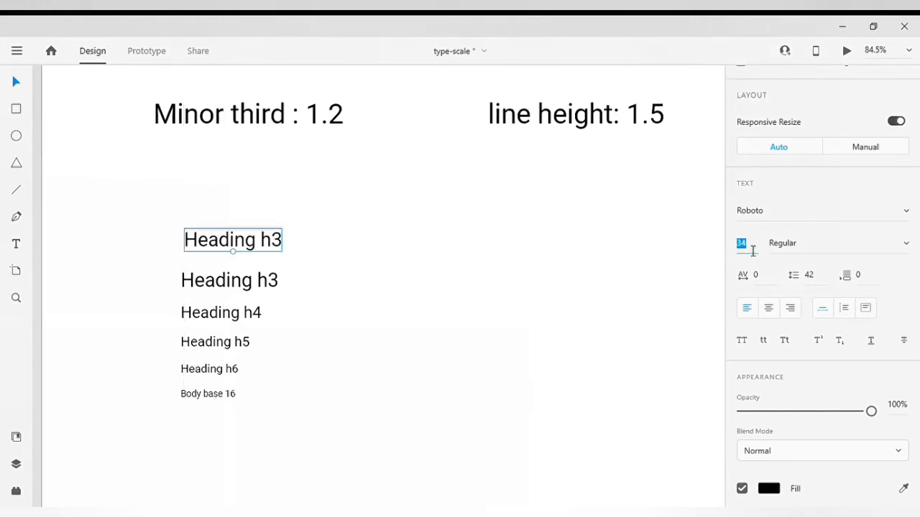
# Step: Multiply the font size of the upper "Heading h3" text by 1.2 and round it down to 40
pyautogui.click(756, 252)
pyautogui.write('*1.2')
pyautogui.press('Return')
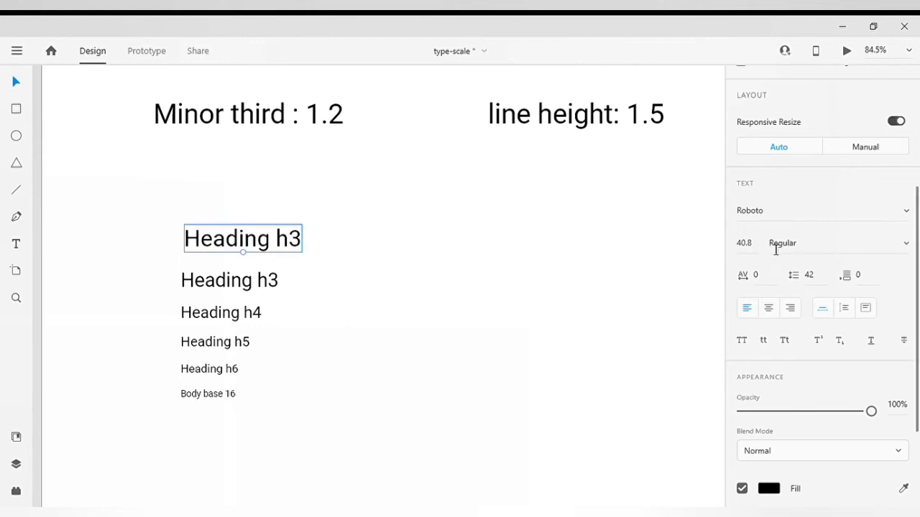
pyautogui.click(760, 253)
pyautogui.write('40')
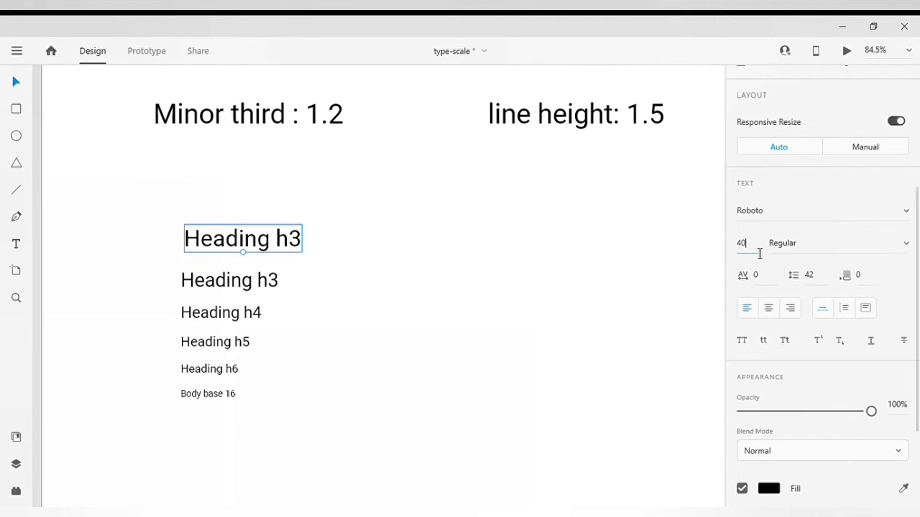
pyautogui.press('Return')
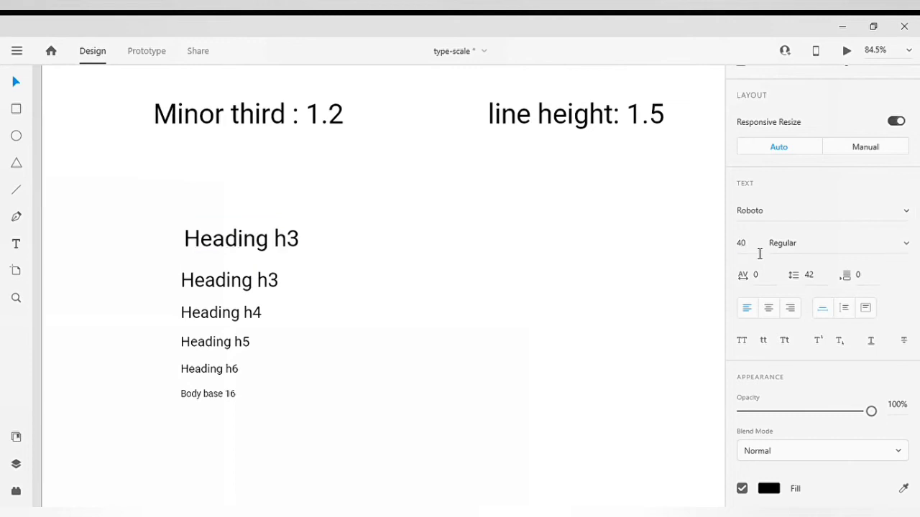
# Step: Duplicate the size 40 heading just above itself and change the lower of the two to "Heading h2"
pyautogui.moveTo(273, 259); pyautogui.dragTo(318, 246)
pyautogui.doubleClick(280, 238)
pyautogui.write('2')
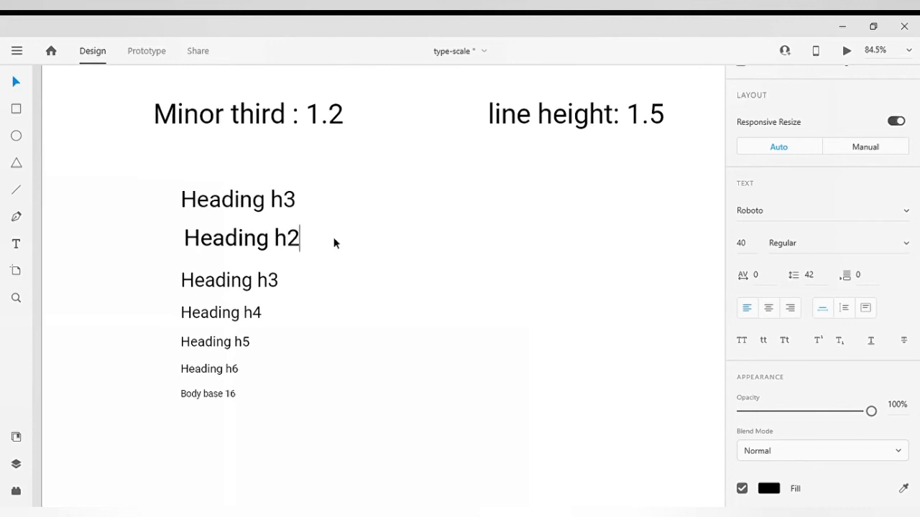
# Step: Change the text of the topmost "Heading h3" in the stack to "Heading h1"
pyautogui.press('Escape')
pyautogui.doubleClick(286, 200)
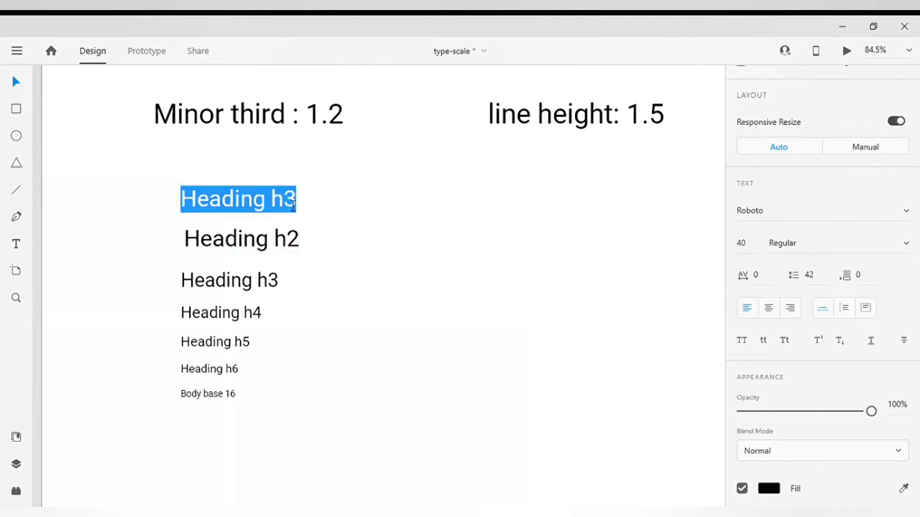
pyautogui.moveTo(286, 201); pyautogui.dragTo(310, 208)
pyautogui.write('1')
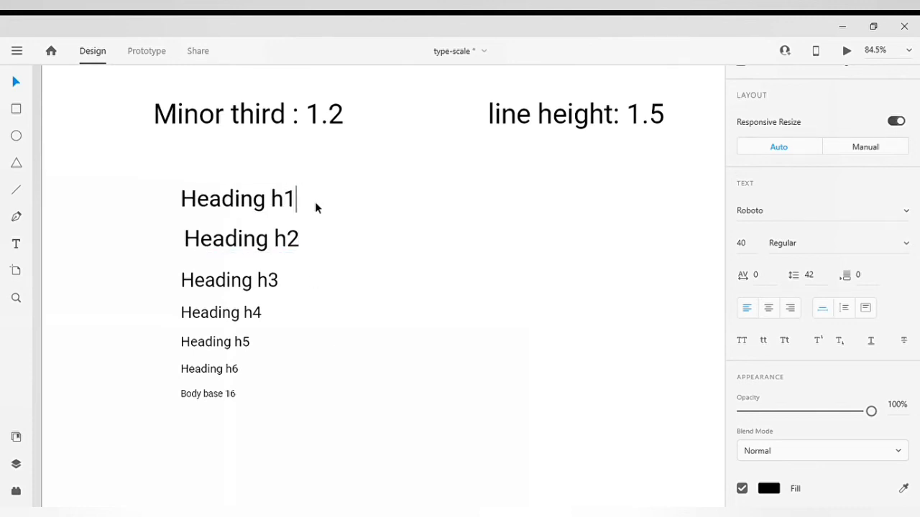
pyautogui.press('Escape')
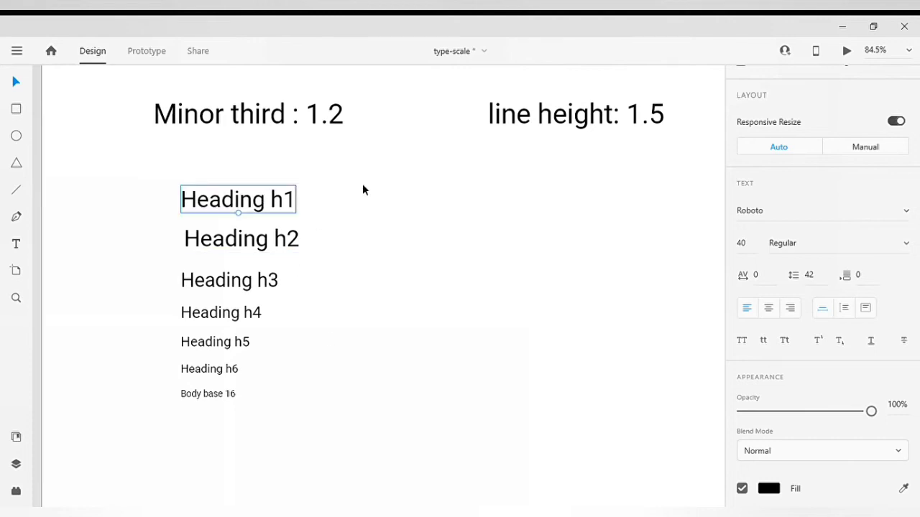
# Step: Multiply the font size of "Heading h1" by 1.2 to make it 48
pyautogui.click(747, 252)
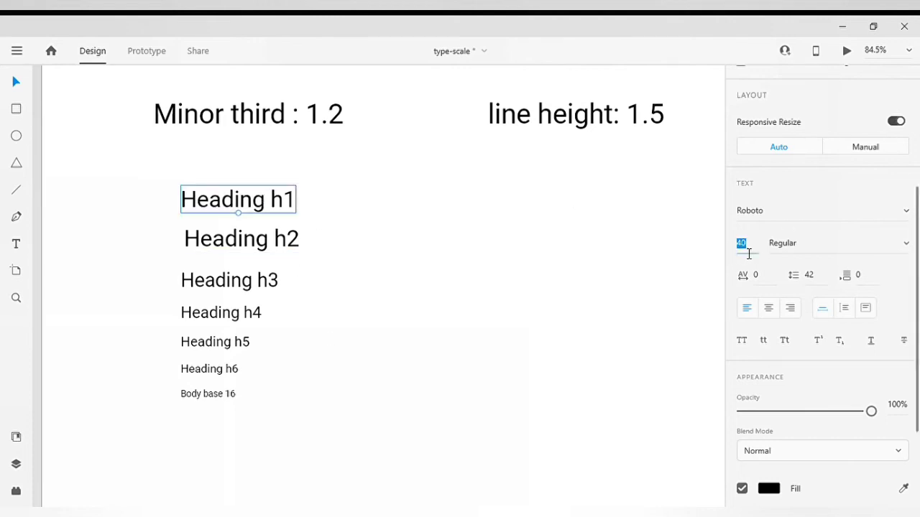
pyautogui.click(749, 253)
pyautogui.write('*1.')
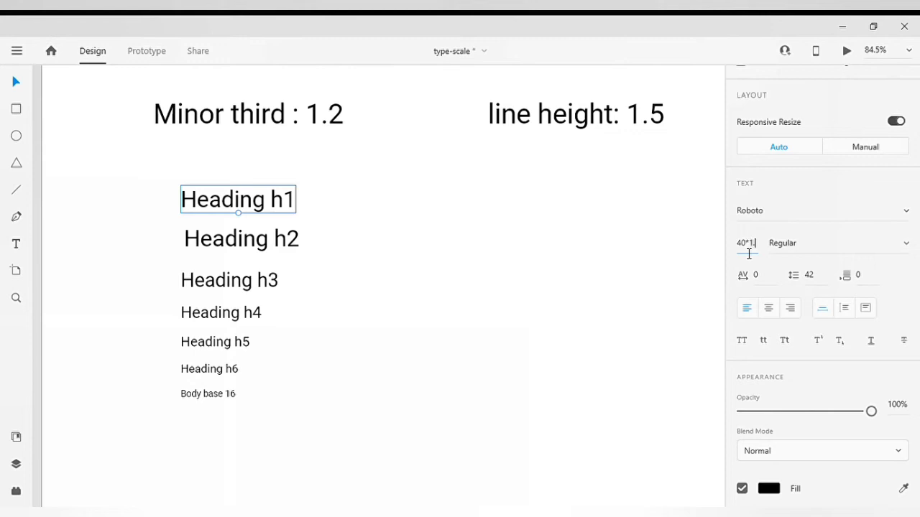
pyautogui.write('2')
pyautogui.press('Return')
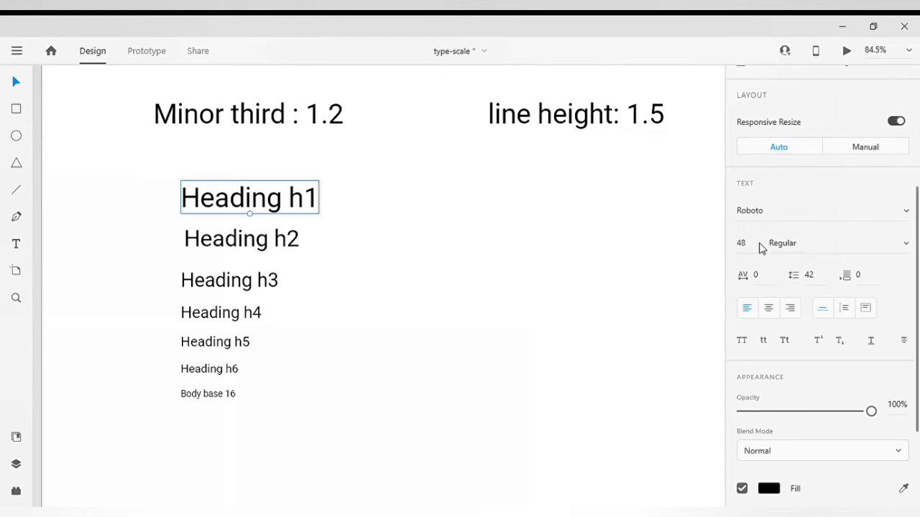
# Step: Line up "Heading h2" with the left edge of the other headings and move the whole text stack under "Minor third : 1.2" at X 196
pyautogui.moveTo(295, 238); pyautogui.dragTo(290, 245)
pyautogui.moveTo(244, 415); pyautogui.dragTo(211, 179)
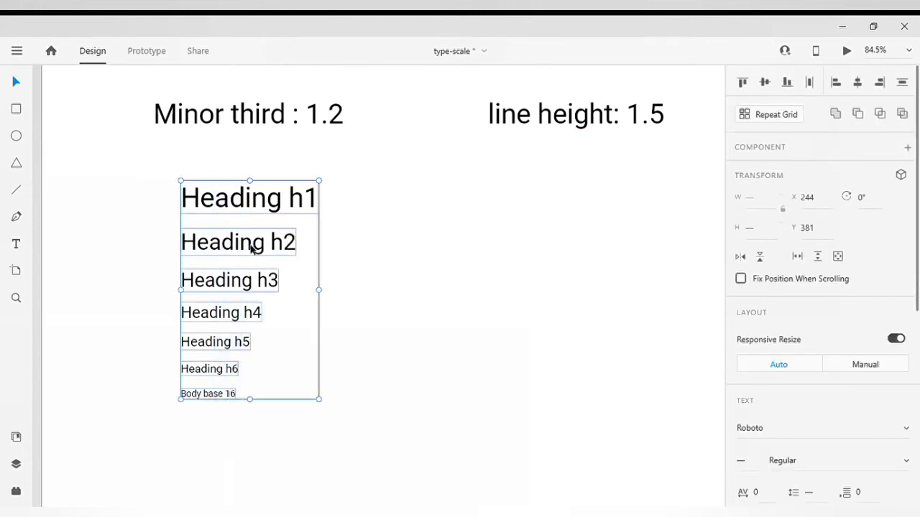
pyautogui.moveTo(252, 248); pyautogui.dragTo(226, 243)
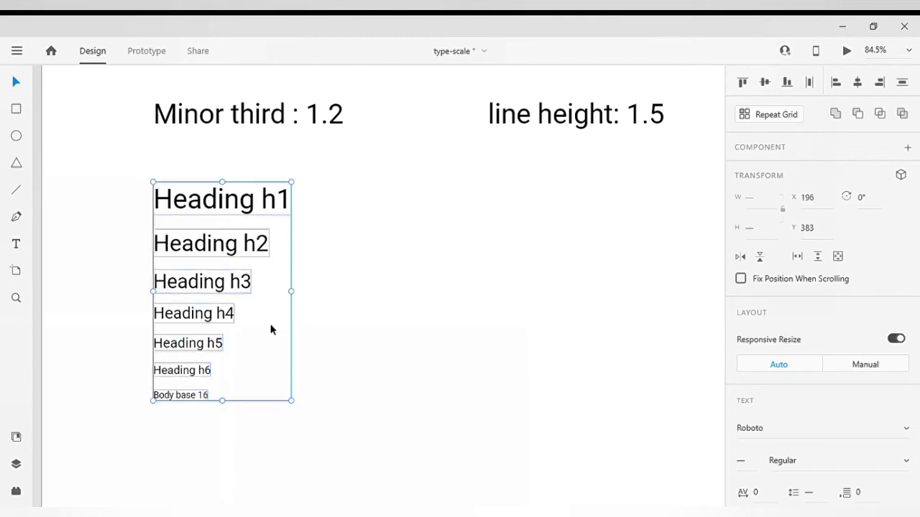
pyautogui.click(311, 356)
# Step: Set the font weight of "Heading h1", "Heading h2" and "Heading h3" to Medium
pyautogui.scroll(5, 312, 357)
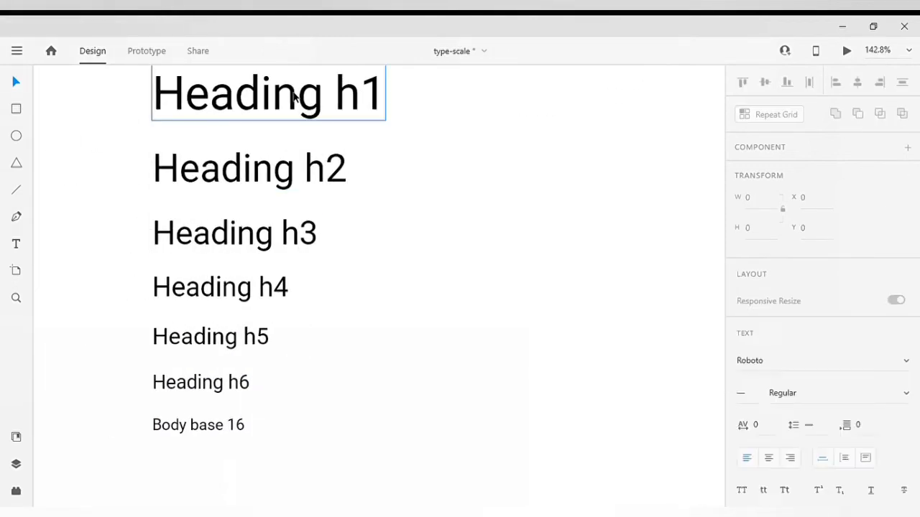
pyautogui.click(294, 97)
pyautogui.click(263, 175)
pyautogui.scroll(1, 263, 179)
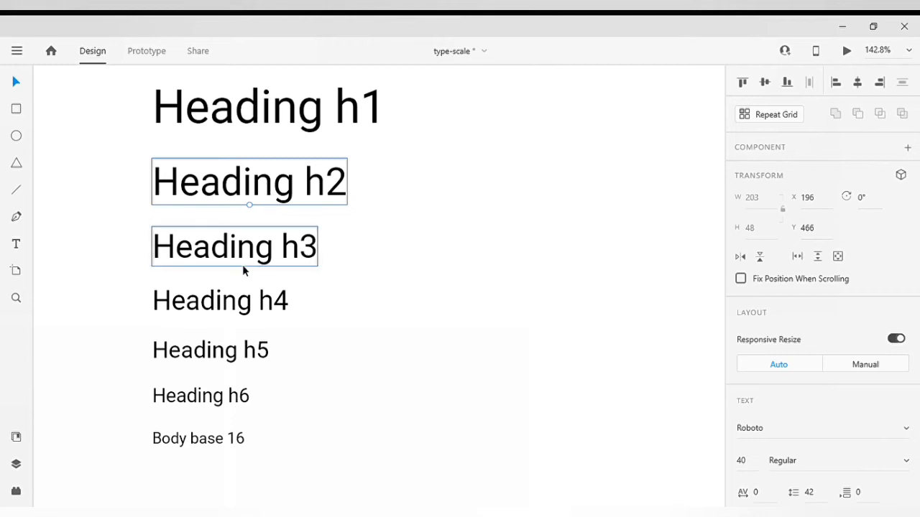
pyautogui.scroll(2, 226, 343)
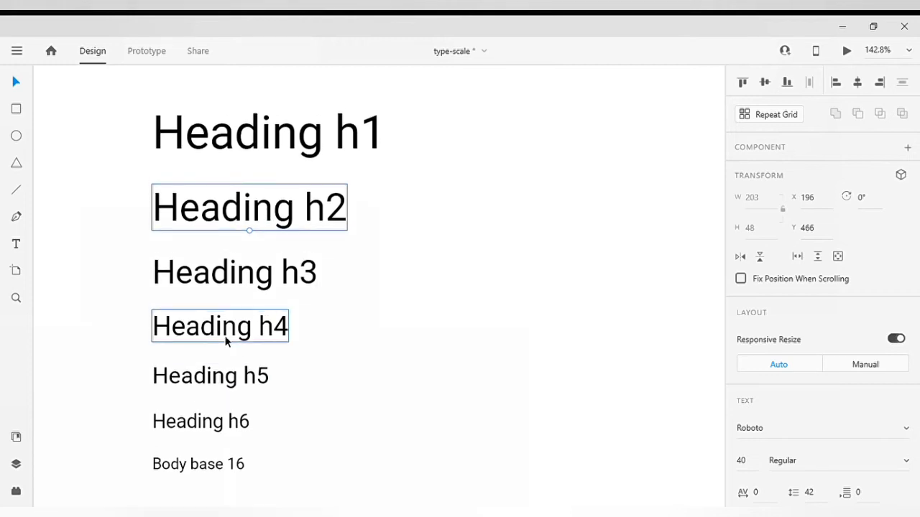
pyautogui.scroll(-1, 226, 342)
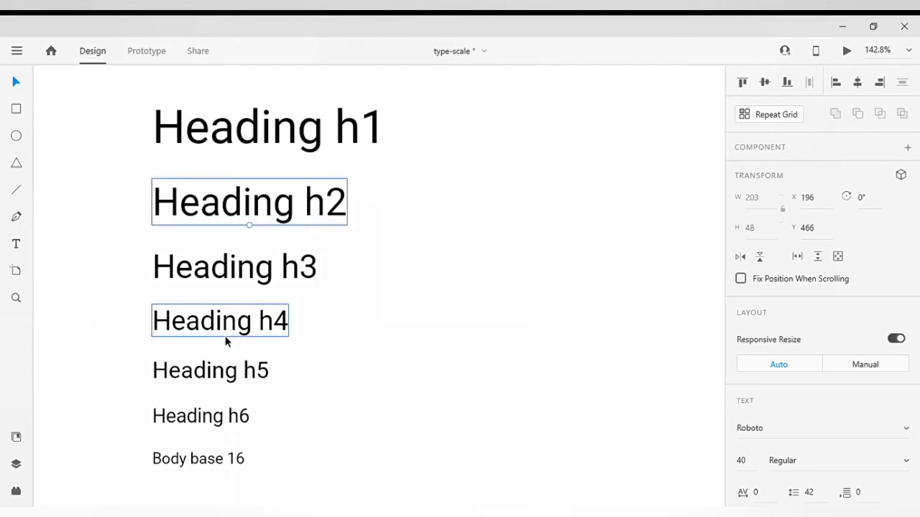
pyautogui.click(377, 403)
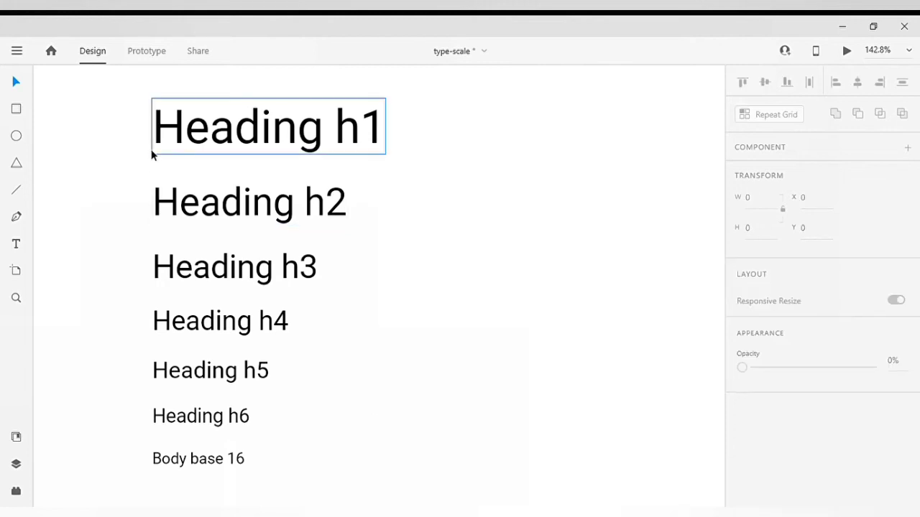
pyautogui.moveTo(142, 121); pyautogui.dragTo(298, 267)
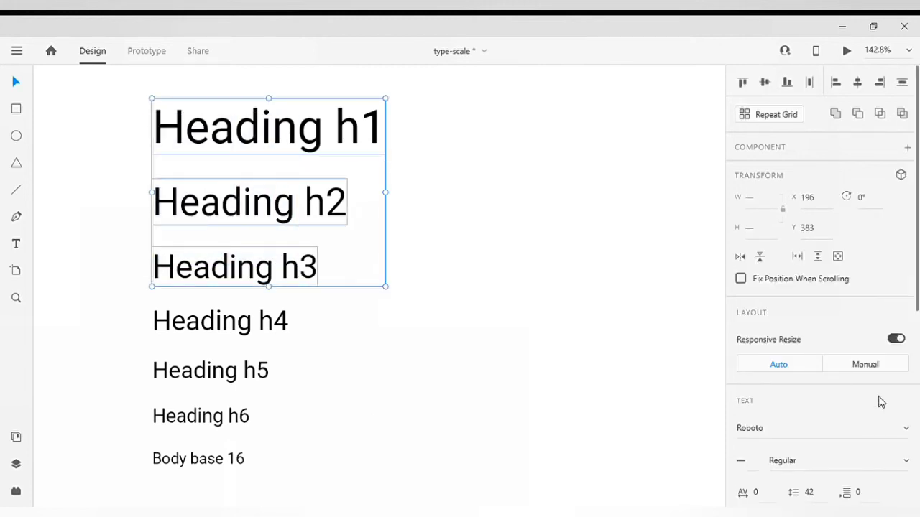
pyautogui.click(832, 402)
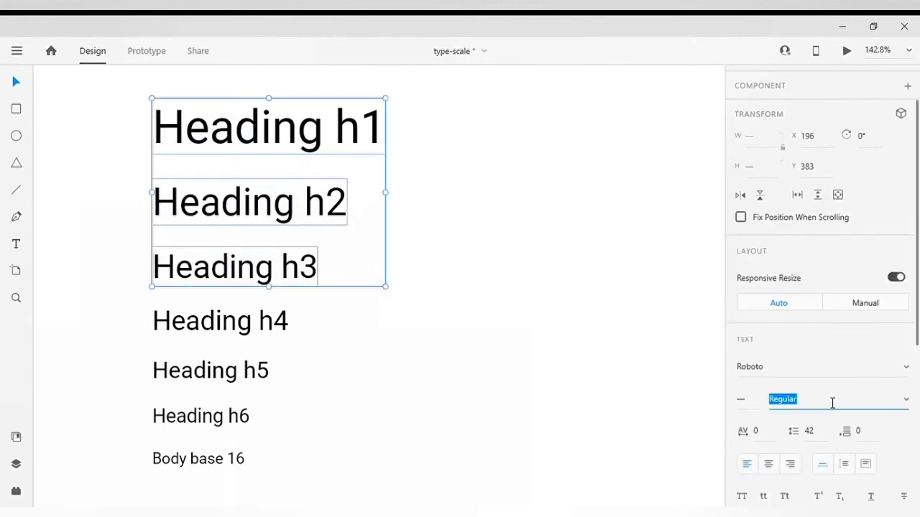
pyautogui.write('Medium')
pyautogui.press('Return')
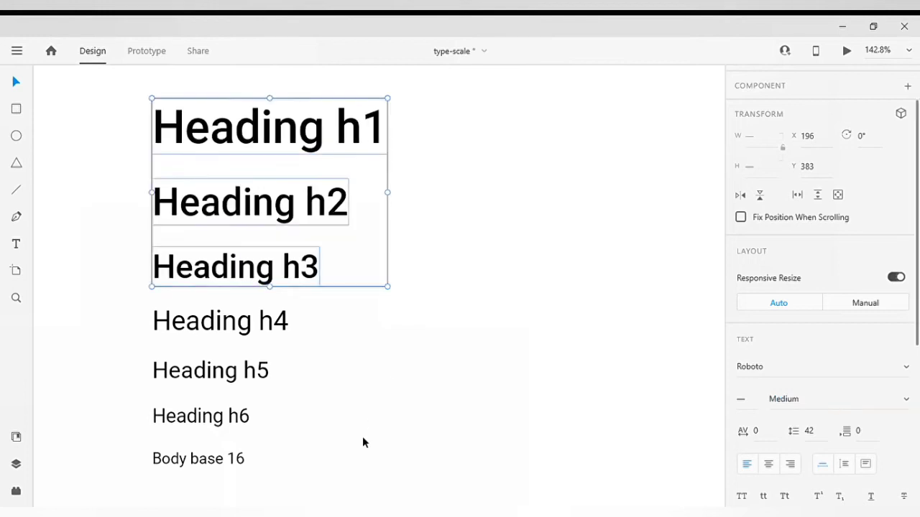
pyautogui.click(362, 436)
pyautogui.scroll(-1, 362, 436)
pyautogui.moveTo(283, 438); pyautogui.dragTo(193, 293)
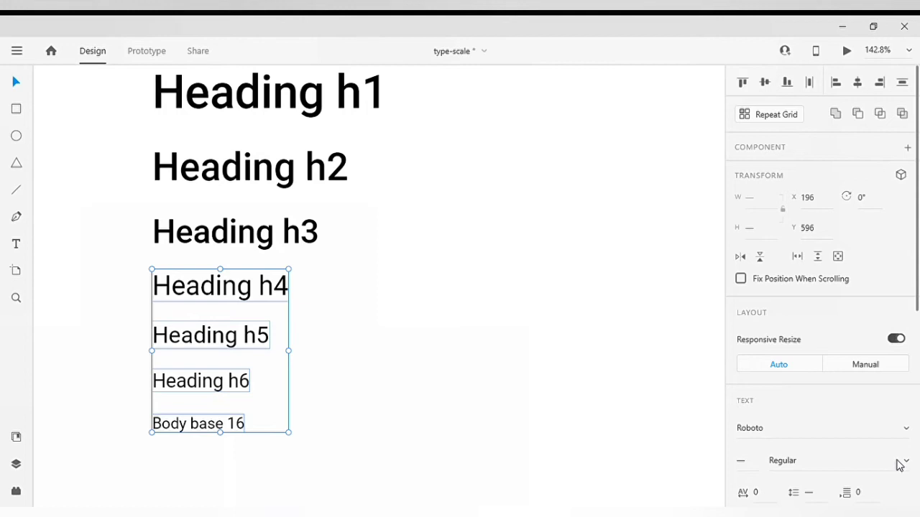
pyautogui.click(474, 370)
# Step: Set the character spacing of "Heading h1", "Heading h2" and "Heading h3" to -30
pyautogui.scroll(2, 474, 369)
pyautogui.click(234, 181)
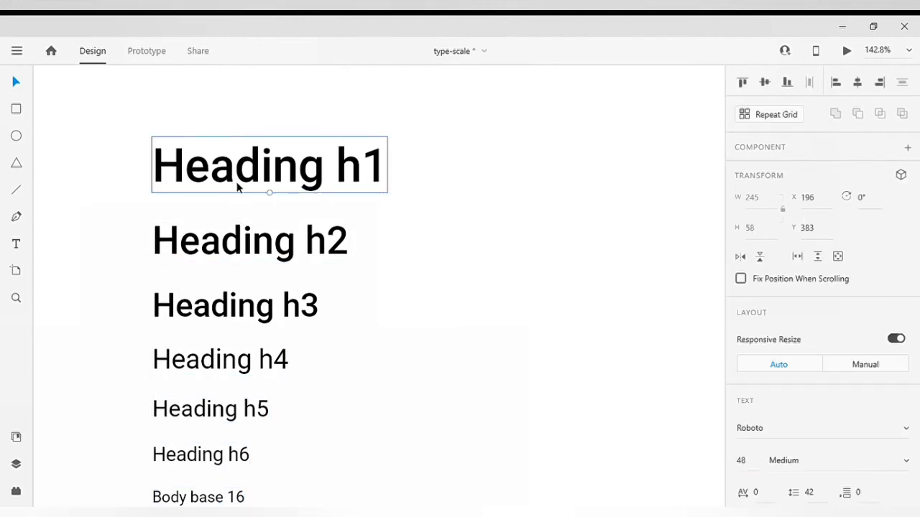
pyautogui.keyDown('shift'); pyautogui.click(266, 246); pyautogui.keyUp('shift')
pyautogui.keyDown('shift'); pyautogui.click(262, 302); pyautogui.keyUp('shift')
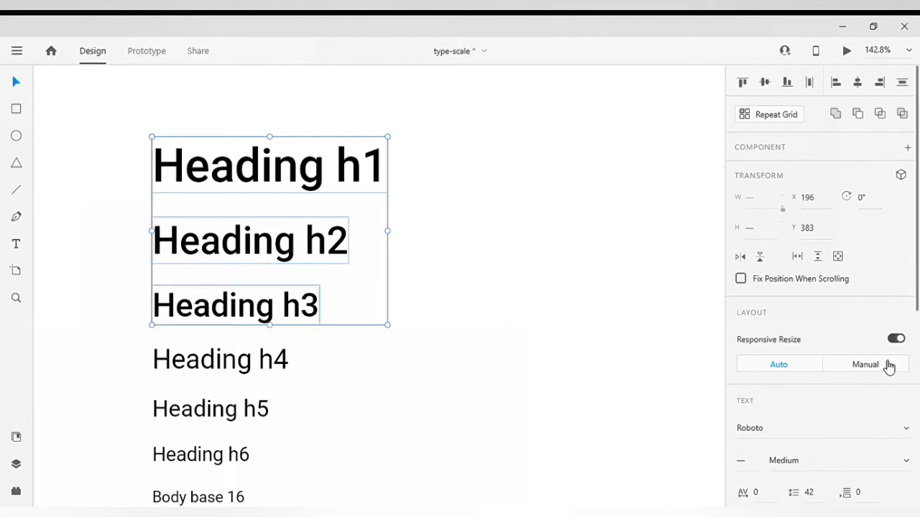
pyautogui.scroll(-3, 887, 366)
pyautogui.click(776, 365)
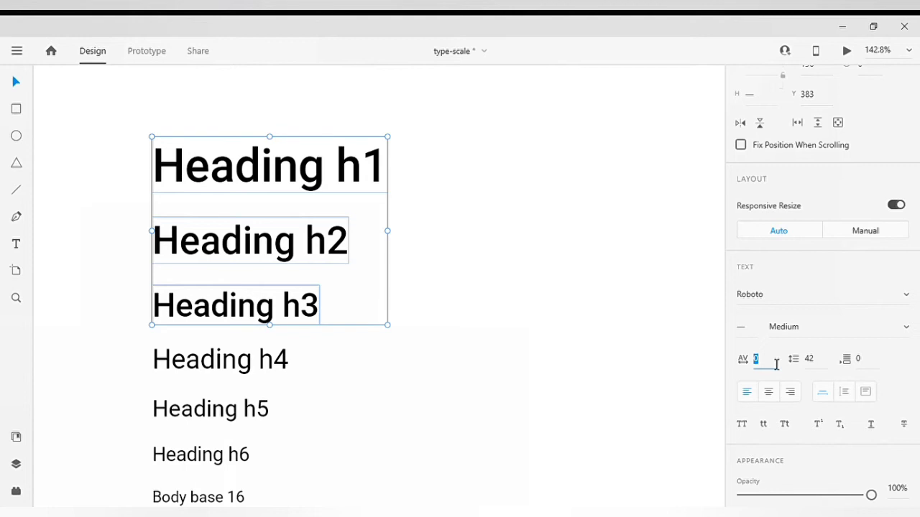
pyautogui.write('-30')
pyautogui.press('Return')
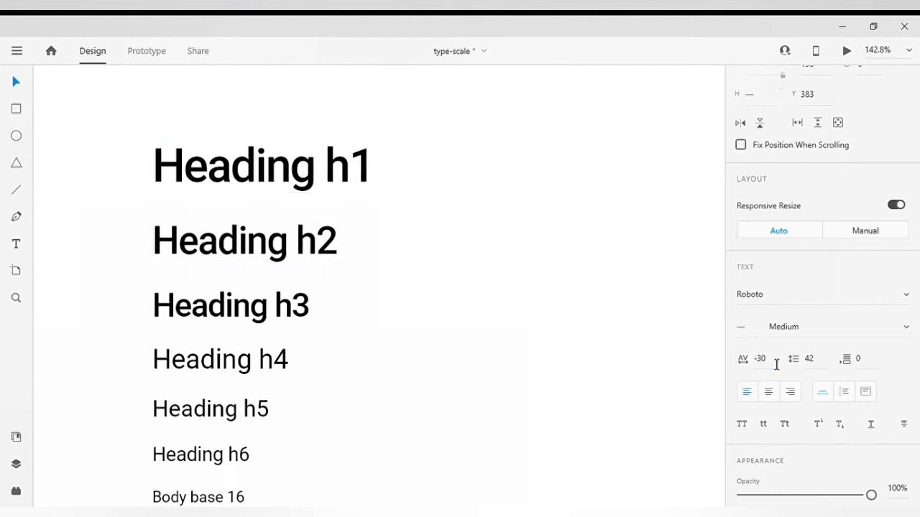
pyautogui.click(355, 382)
# Step: Examine the whole type scale from "Heading h1" down to the body text for size and weight hierarchy
pyautogui.scroll(-3, 355, 383)
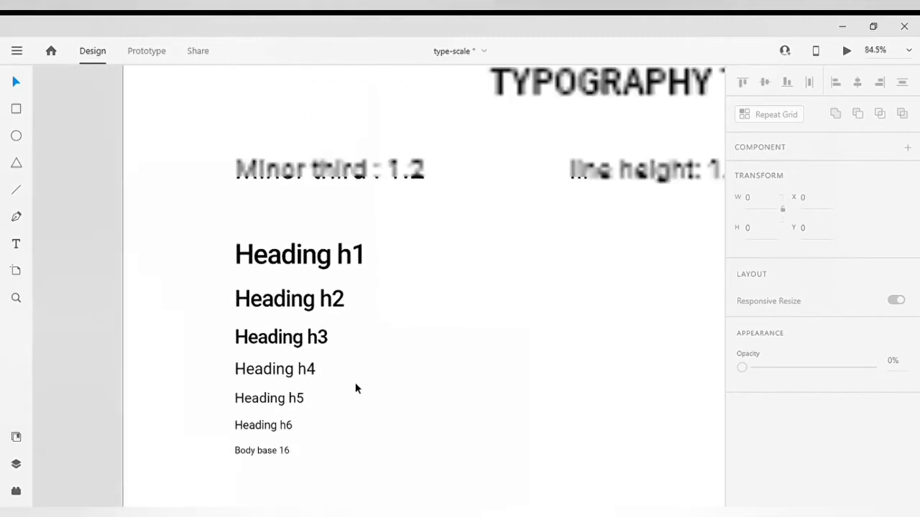
pyautogui.scroll(-1, 355, 383)
pyautogui.scroll(2, 355, 388)
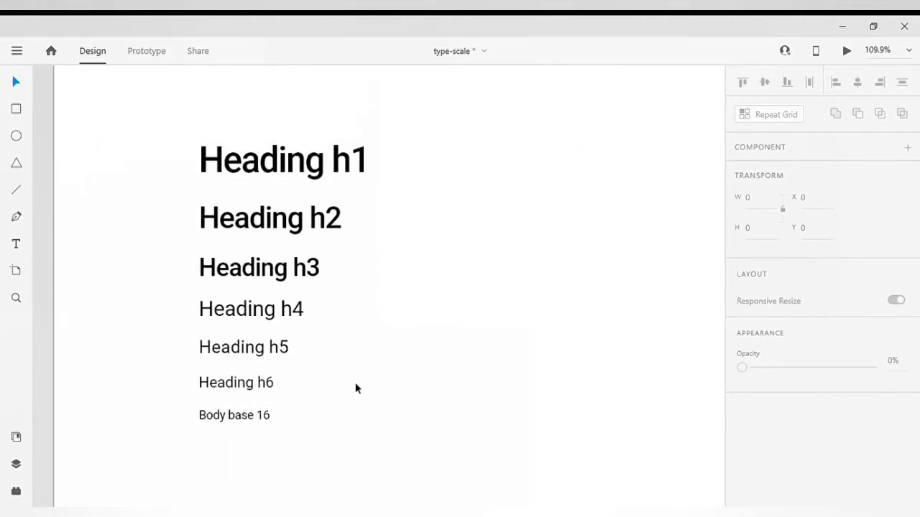
pyautogui.scroll(2, 354, 388)
pyautogui.hscroll(3, 355, 388)
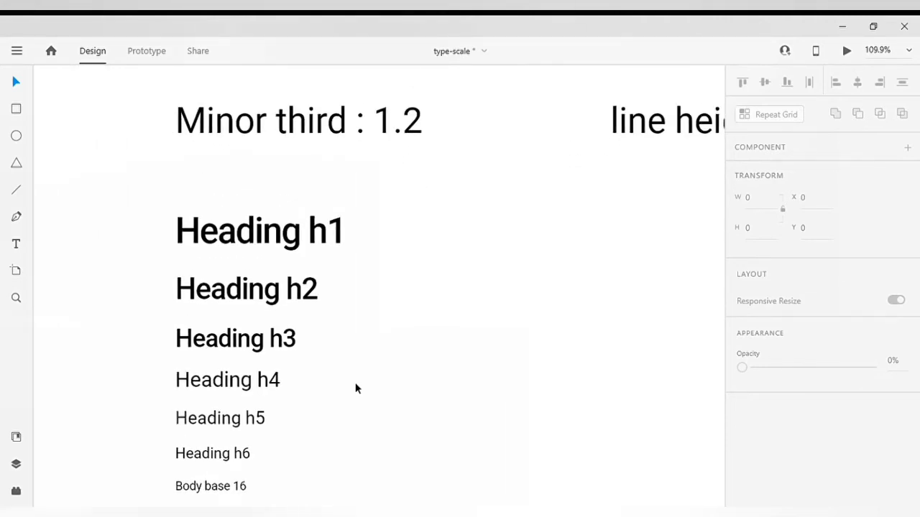
pyautogui.scroll(-1, 355, 388)
pyautogui.hscroll(-2, 355, 388)
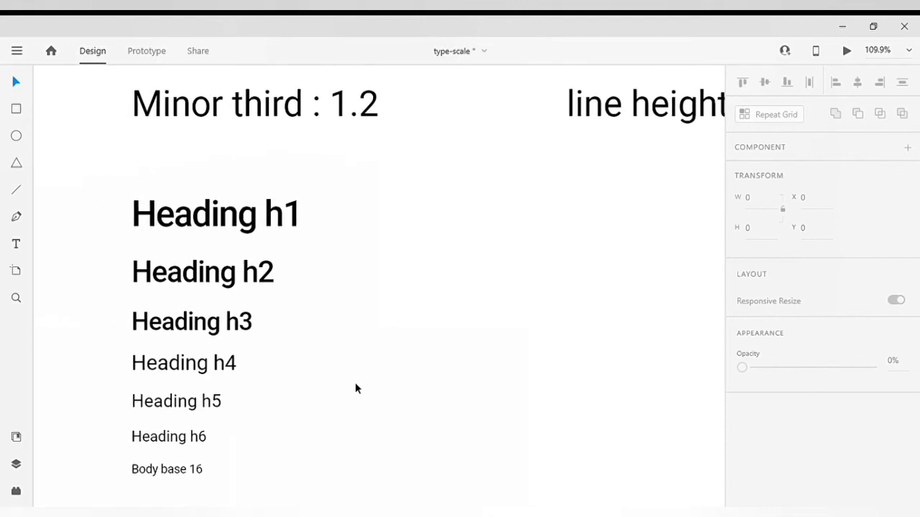
pyautogui.scroll(-2, 355, 388)
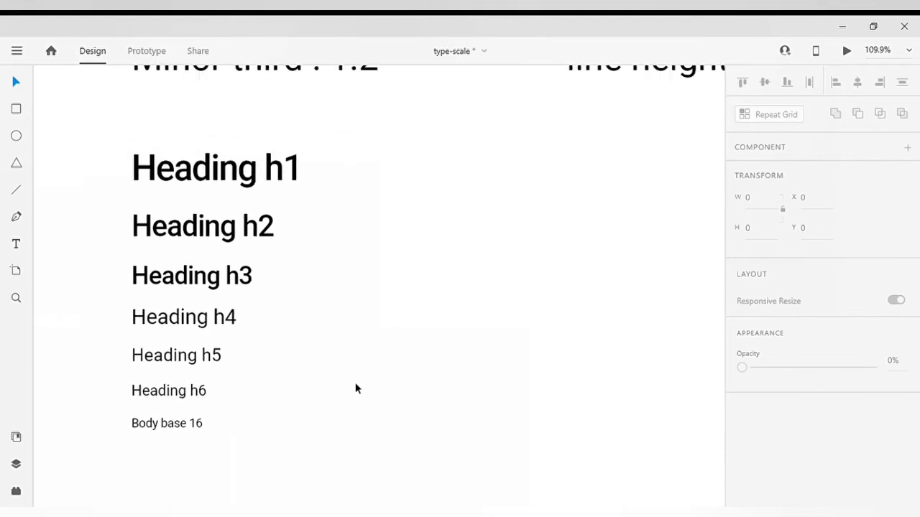
pyautogui.scroll(-2, 355, 388)
pyautogui.hscroll(-2, 355, 388)
# Step: Duplicate the "Body base 16" text just below itself, keeping the same left alignment
pyautogui.scroll(3, 241, 401)
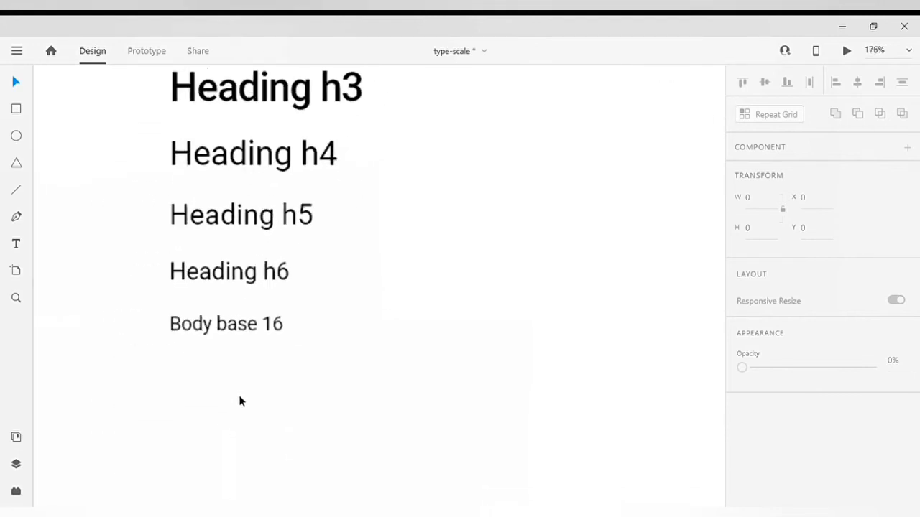
pyautogui.click(244, 324)
pyautogui.moveTo(244, 324); pyautogui.dragTo(243, 370)
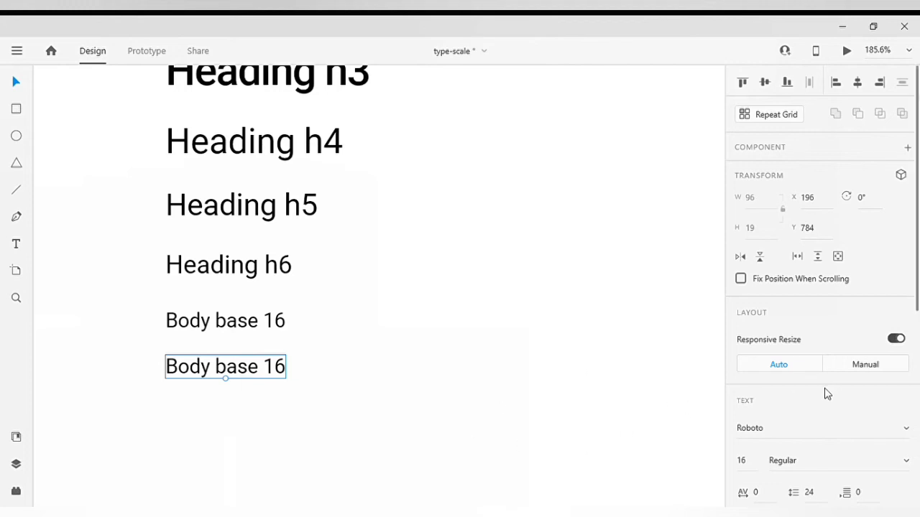
# Step: Subtract 1.2 from the font size of the lower "Body base 16" text and round it down to 14
pyautogui.scroll(-1, 824, 394)
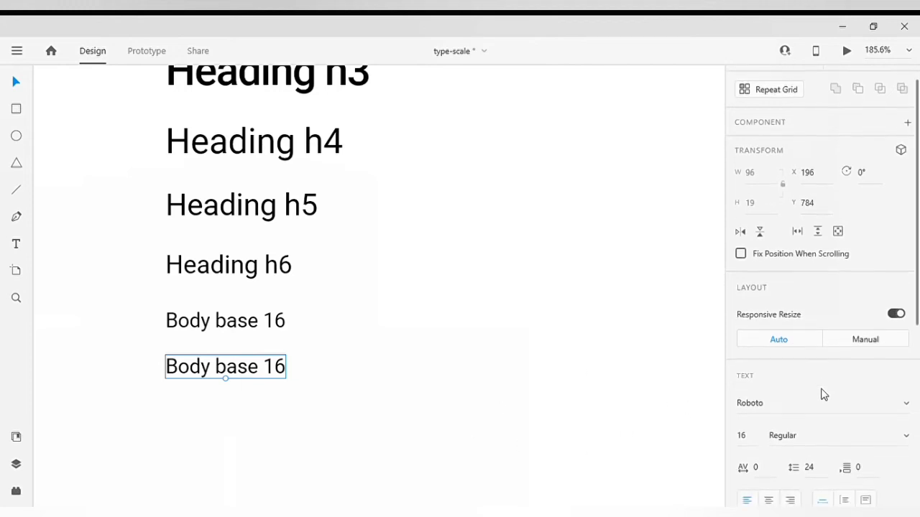
pyautogui.click(758, 439)
pyautogui.click(757, 440)
pyautogui.write('-1.2')
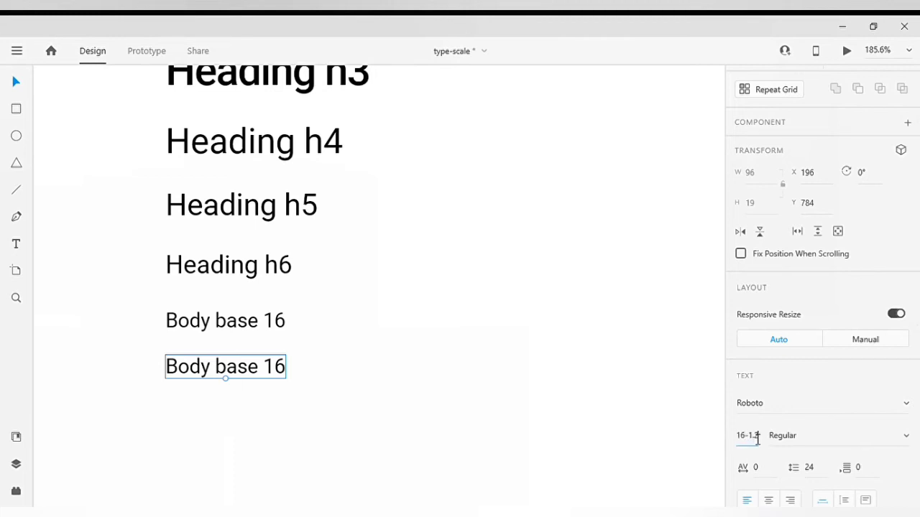
pyautogui.press('Return')
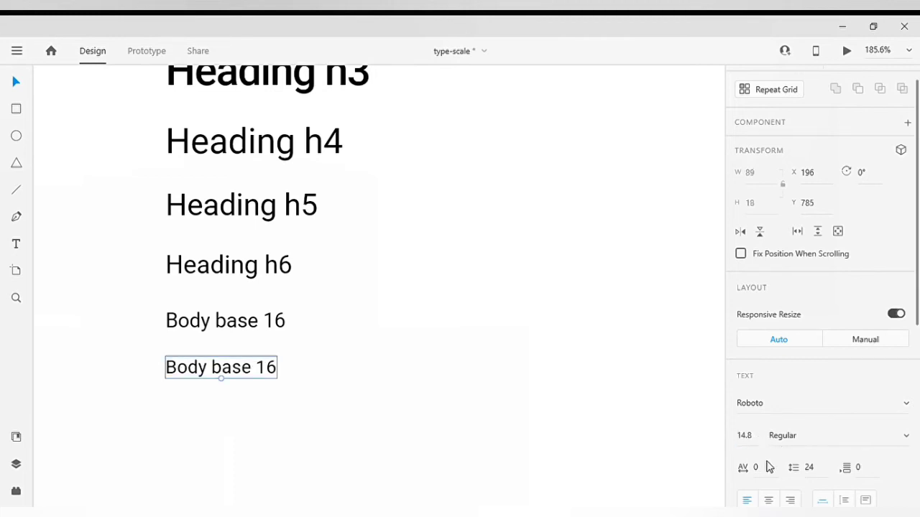
pyautogui.click(760, 439)
pyautogui.write('14')
pyautogui.press('Return')
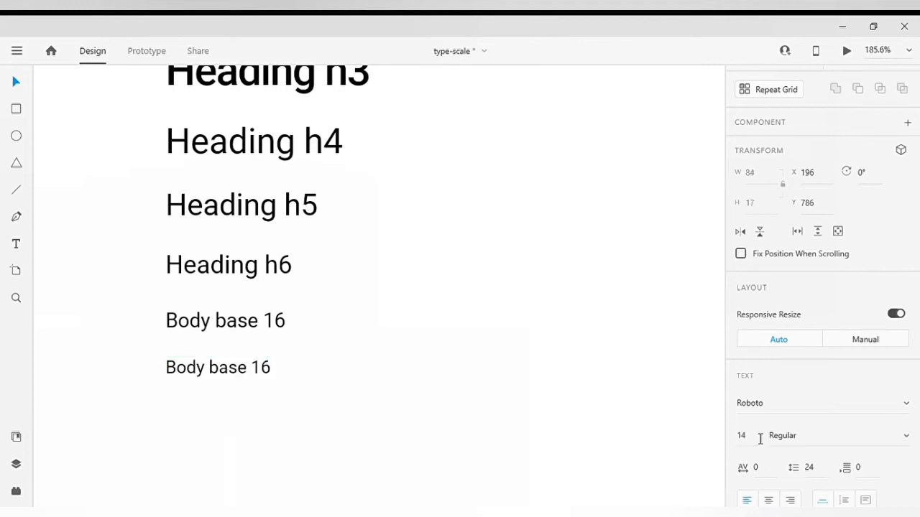
# Step: Replace the lower "Body base 16" text with "Captions, button, text links 14"
pyautogui.doubleClick(241, 377)
pyautogui.write('captio')
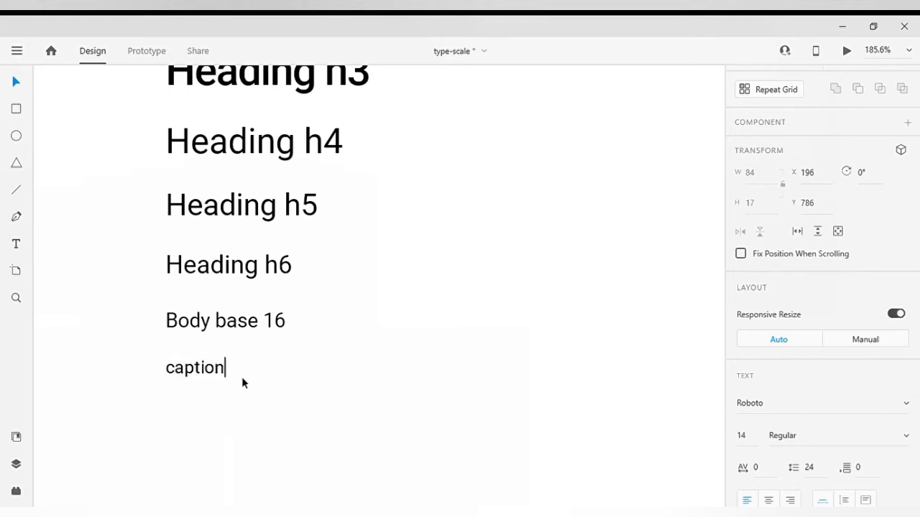
pyautogui.write('n')
pyautogui.press('BackSpace')
pyautogui.press('BackSpace')
pyautogui.press('BackSpace')
pyautogui.press('BackSpace')
pyautogui.press('BackSpace')
pyautogui.press('BackSpace')
pyautogui.press('BackSpace')
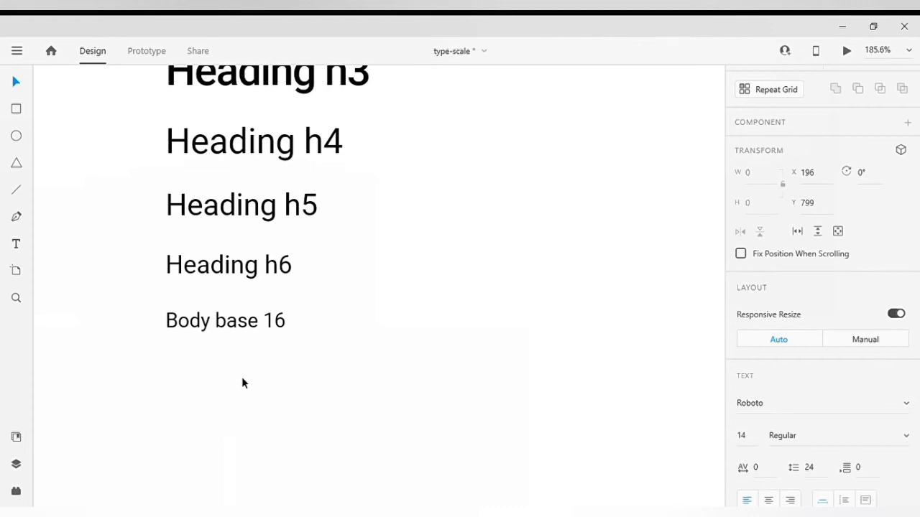
pyautogui.write('Captions')
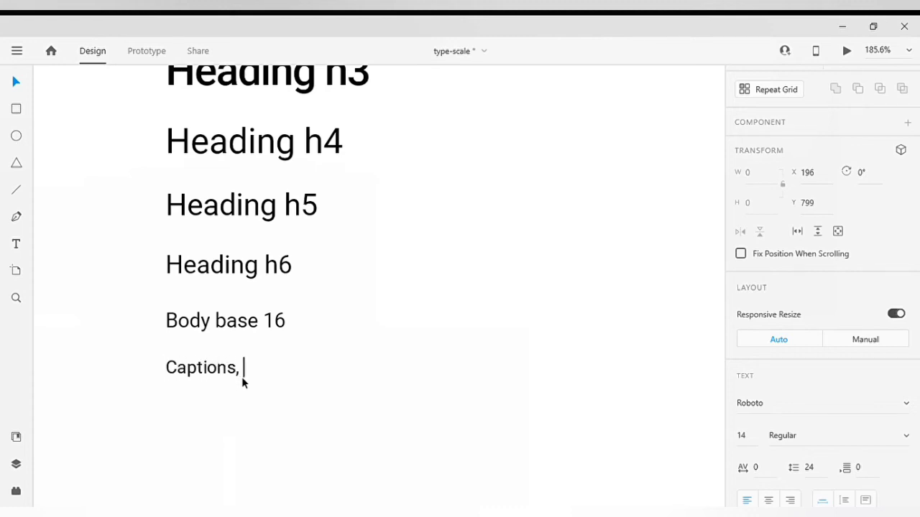
pyautogui.write(', button, text')
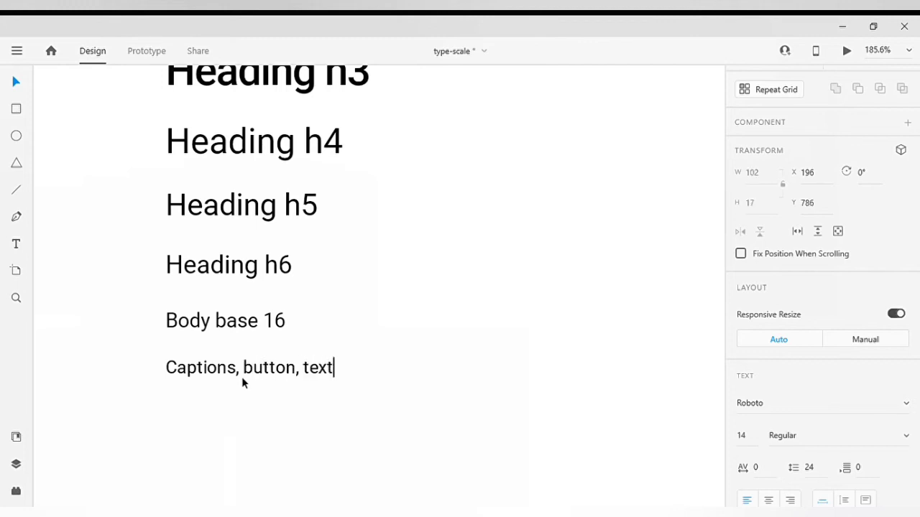
pyautogui.write(' links 14')
pyautogui.press('Escape')
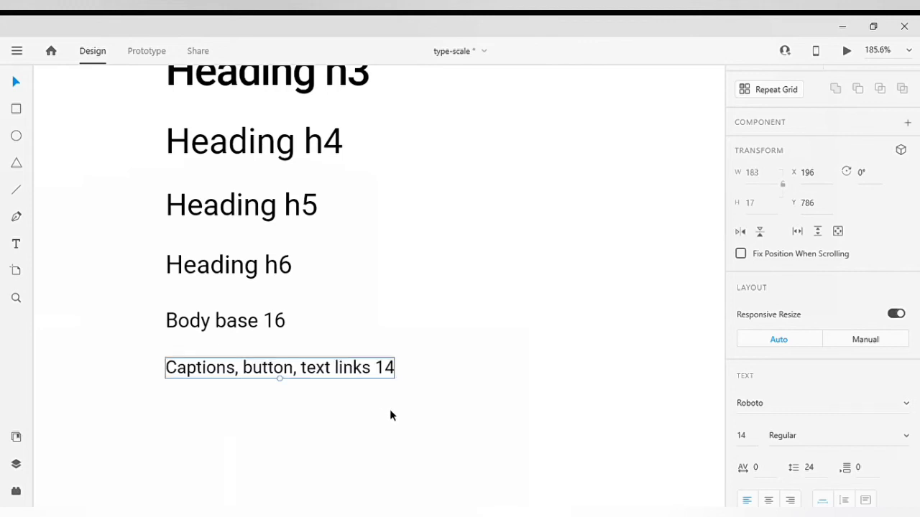
# Step: Duplicate the "Captions, button, text links 14" text just below itself, keeping the same left alignment
pyautogui.scroll(-1, 366, 381)
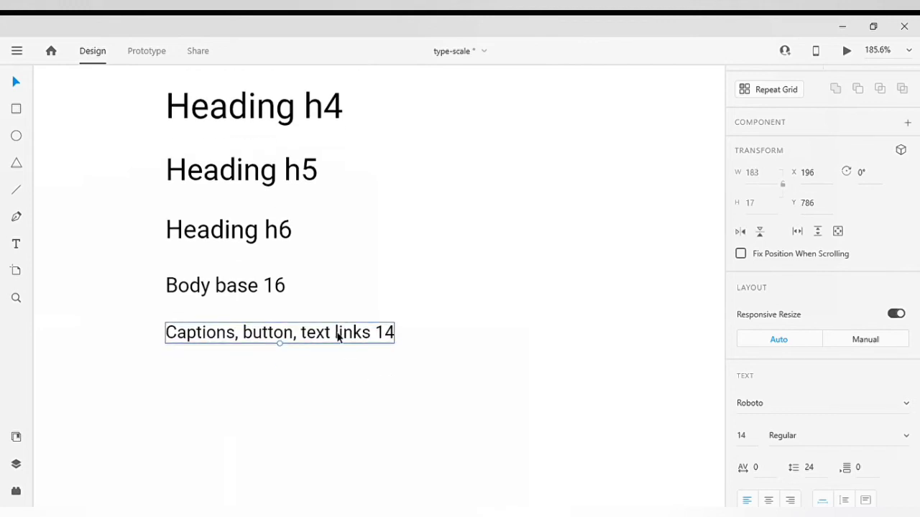
pyautogui.moveTo(338, 338); pyautogui.dragTo(337, 382)
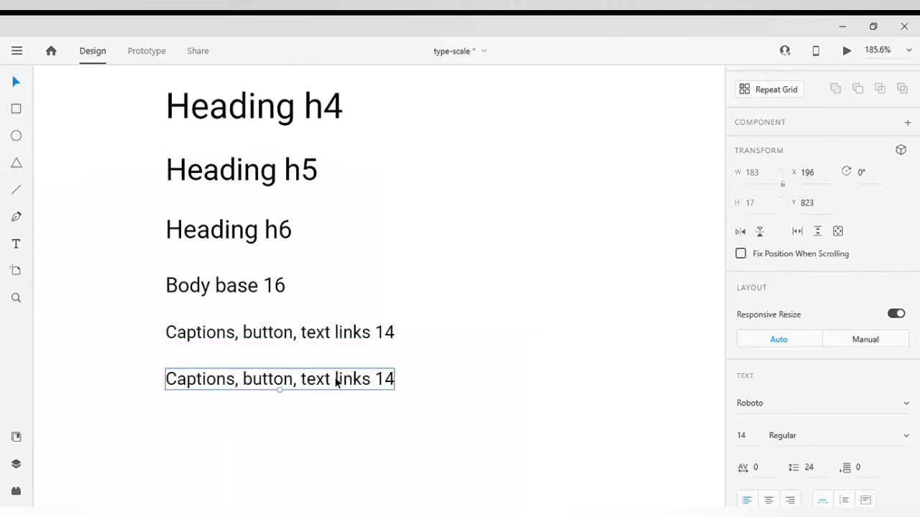
pyautogui.scroll(-1, 505, 404)
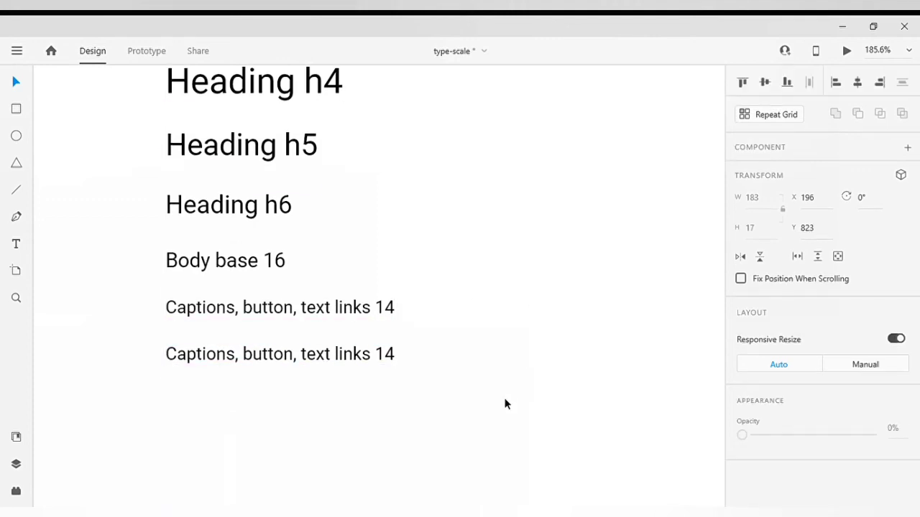
# Step: Replace the lower "Captions, button, text links 14" text with "Labels, error state text 12"
pyautogui.doubleClick(375, 360)
pyautogui.write('Lables')
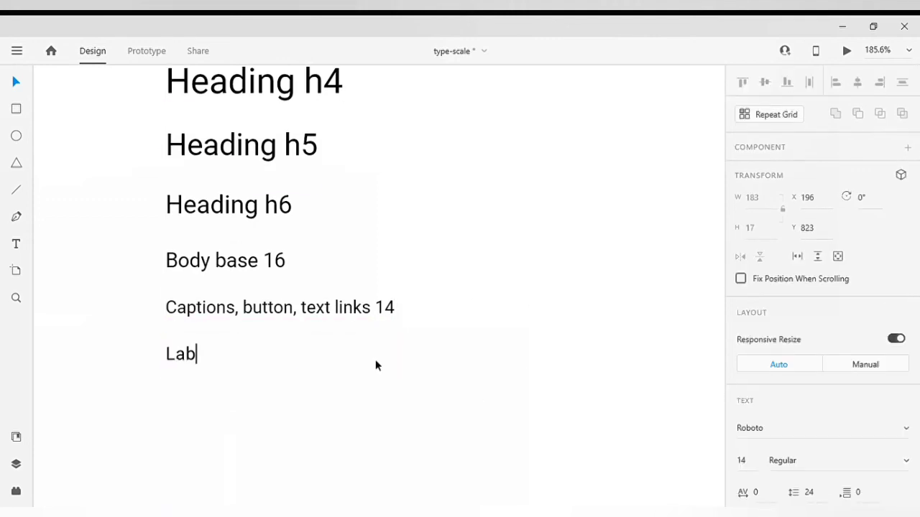
pyautogui.press('BackSpace')
pyautogui.press('BackSpace')
pyautogui.press('BackSpace')
pyautogui.write('els, e')
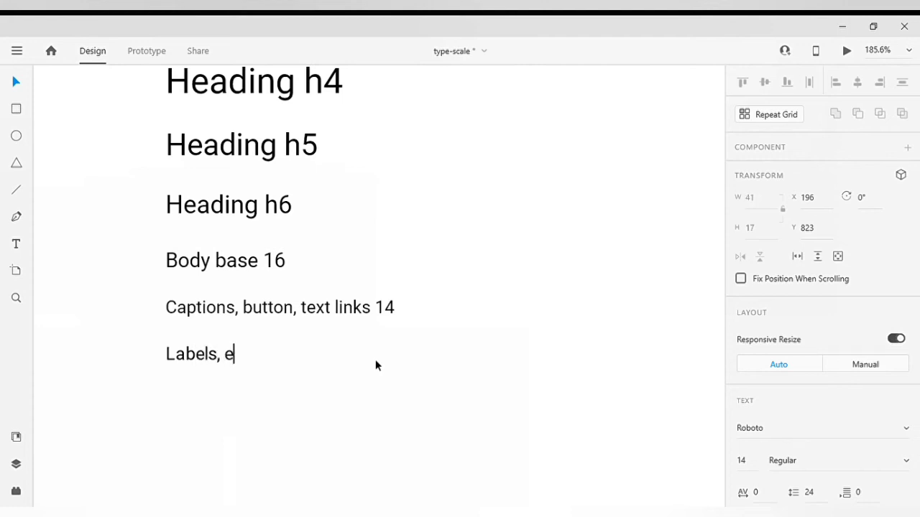
pyautogui.write('rror state')
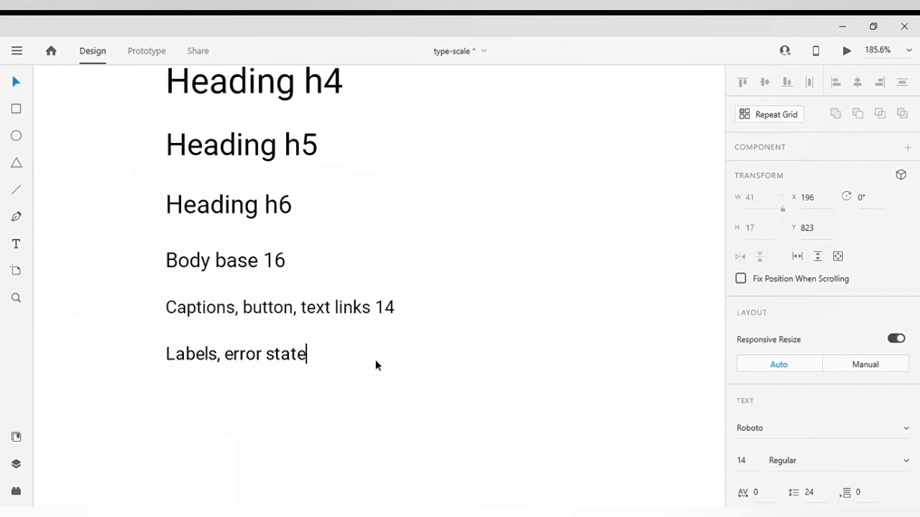
pyautogui.write(' text 12')
pyautogui.press('Escape')
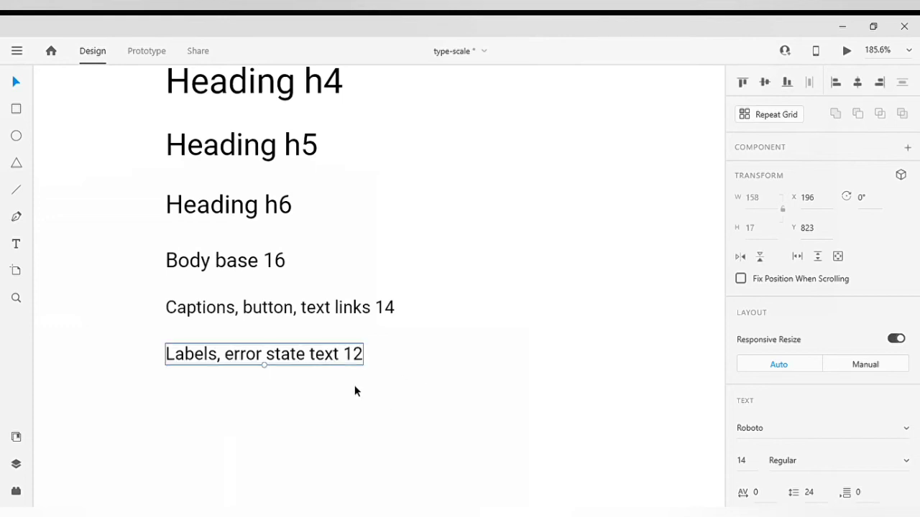
# Step: Subtract 1.2 from the font size of "Labels, error state text 12" and round it down to 12
pyautogui.scroll(-2, 797, 391)
pyautogui.click(744, 381)
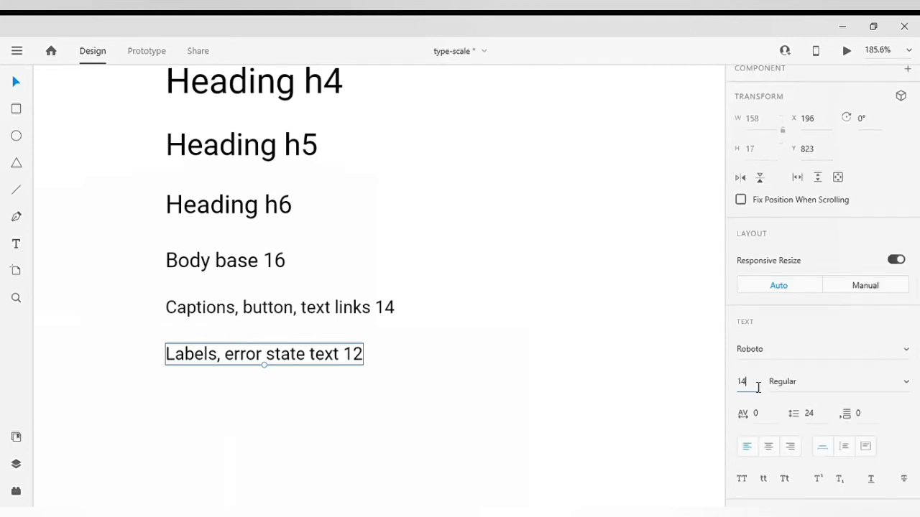
pyautogui.write('-1.2')
pyautogui.press('Return')
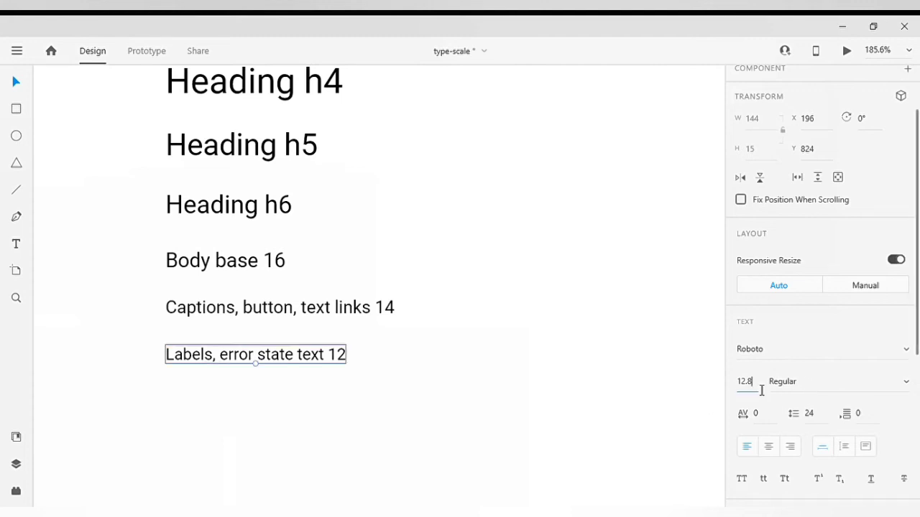
pyautogui.click(760, 388)
pyautogui.write('12')
pyautogui.press('Return')
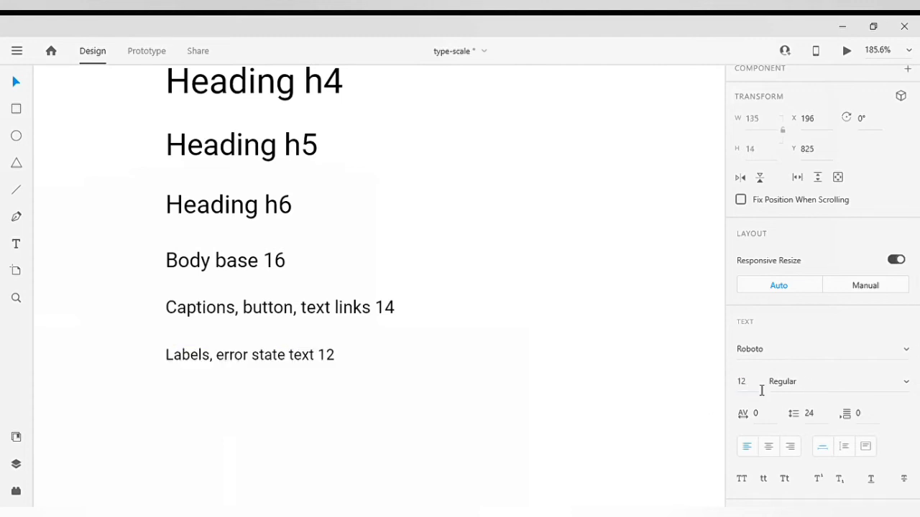
# Step: Move "Labels, error state text 12" slightly up to Y 821, closer to the captions line and still left-aligned
pyautogui.click(447, 355)
pyautogui.scroll(2, 447, 355)
pyautogui.scroll(-2, 447, 349)
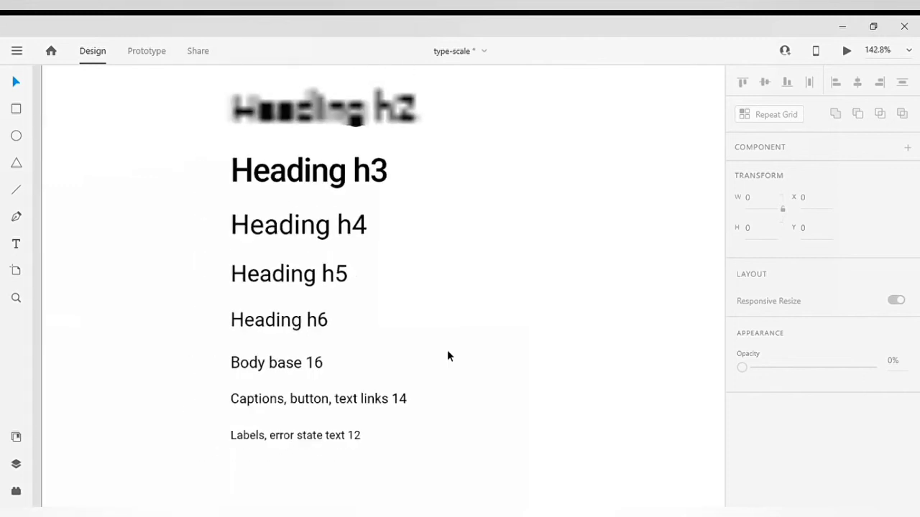
pyautogui.scroll(-1, 447, 350)
pyautogui.click(380, 372)
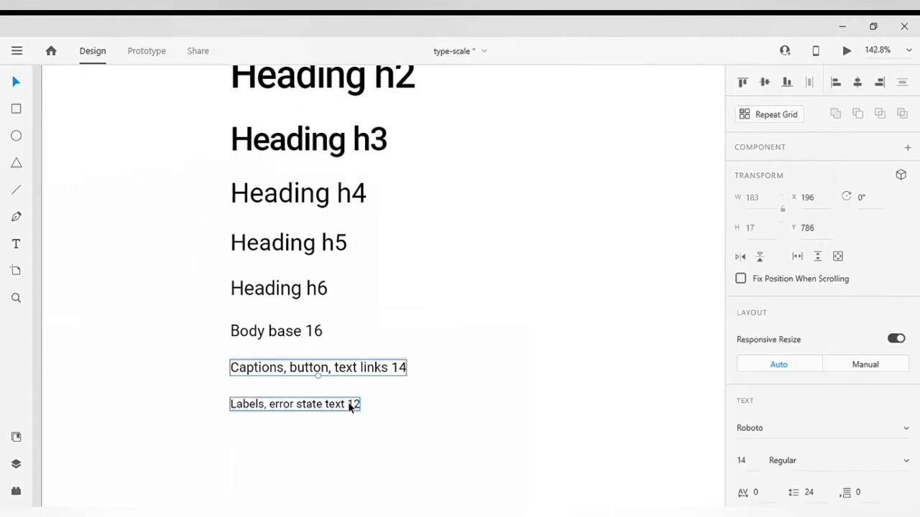
pyautogui.moveTo(348, 402); pyautogui.dragTo(351, 398)
pyautogui.scroll(5, 306, 434)
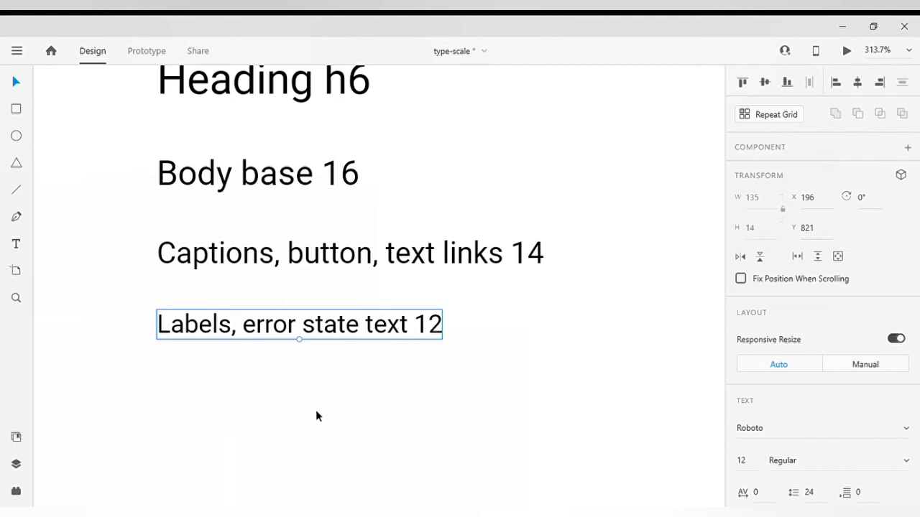
pyautogui.scroll(-1, 316, 411)
pyautogui.scroll(-3, 315, 411)
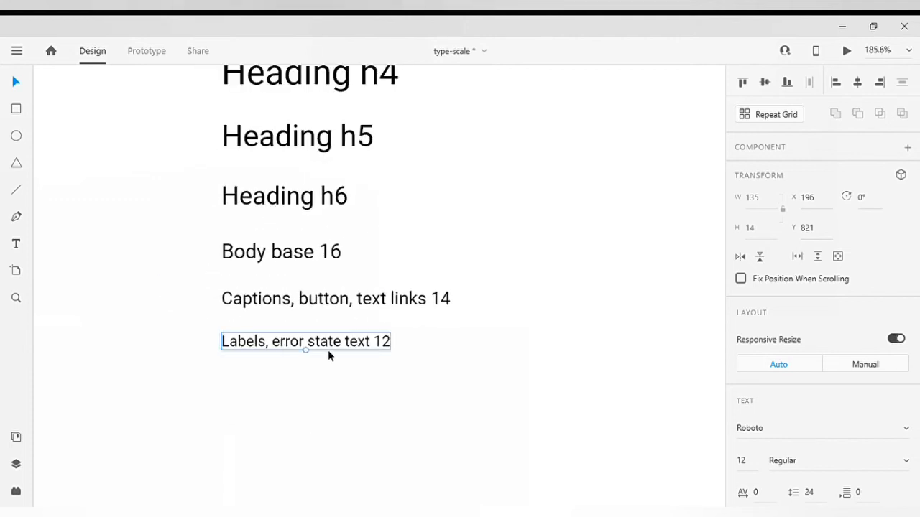
# Step: Duplicate "Labels, error state text 12" just below itself and change the copy's wording to "Labels, error state text 10"
pyautogui.moveTo(329, 349); pyautogui.dragTo(410, 390)
pyautogui.doubleClick(379, 383)
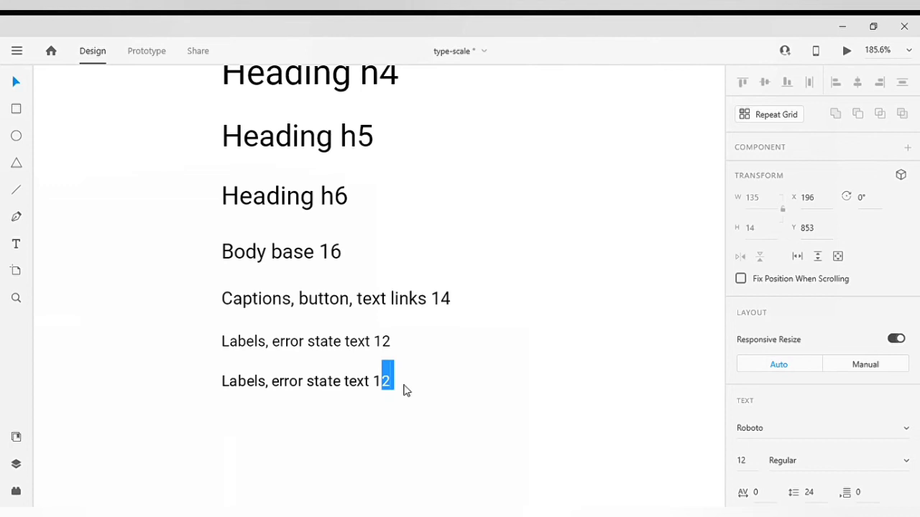
pyautogui.write('0')
pyautogui.press('Escape')
pyautogui.press('Escape')
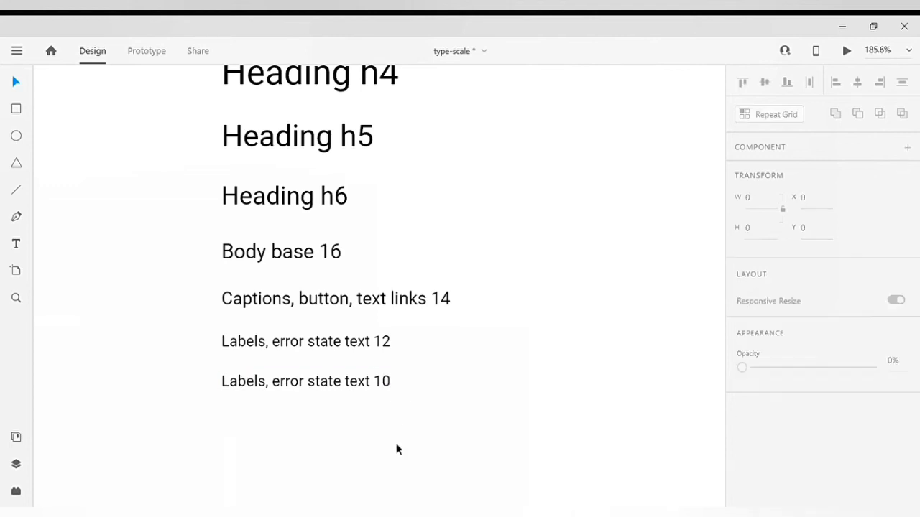
# Step: Subtract 1.2 from the font size of "Labels, error state text 10" and round it down to 10
pyautogui.click(358, 385)
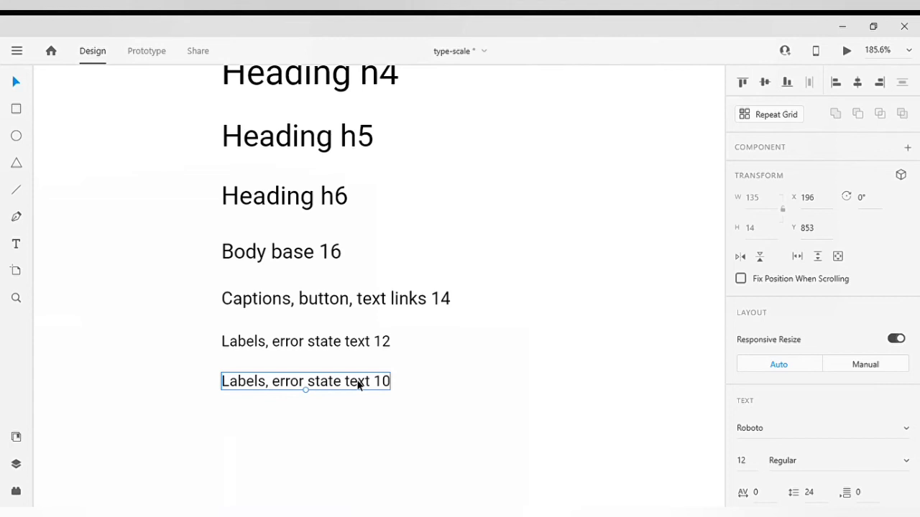
pyautogui.click(756, 465)
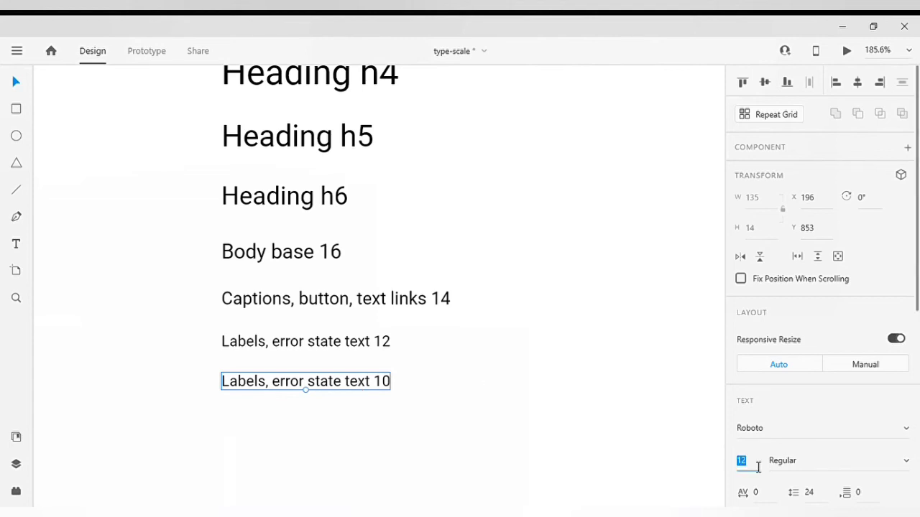
pyautogui.click(758, 467)
pyautogui.write('-1')
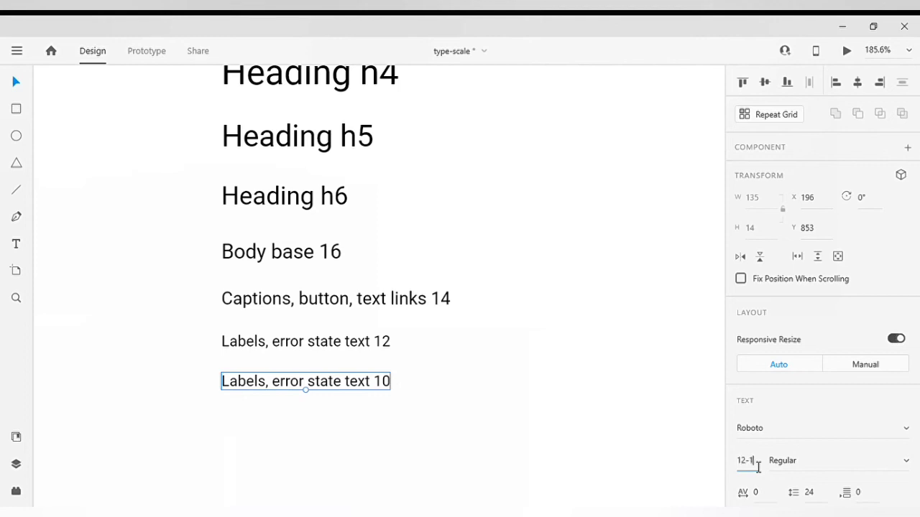
pyautogui.write('.2')
pyautogui.press('Return')
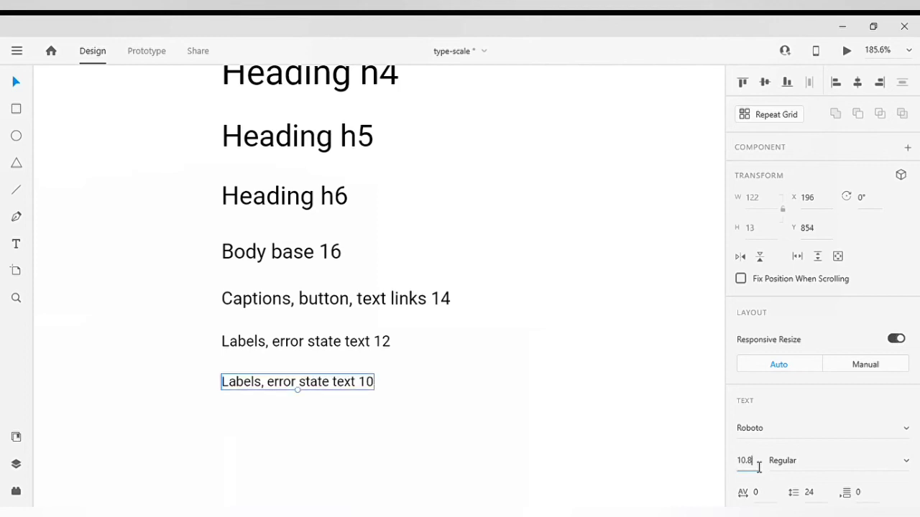
pyautogui.write('10')
pyautogui.press('Return')
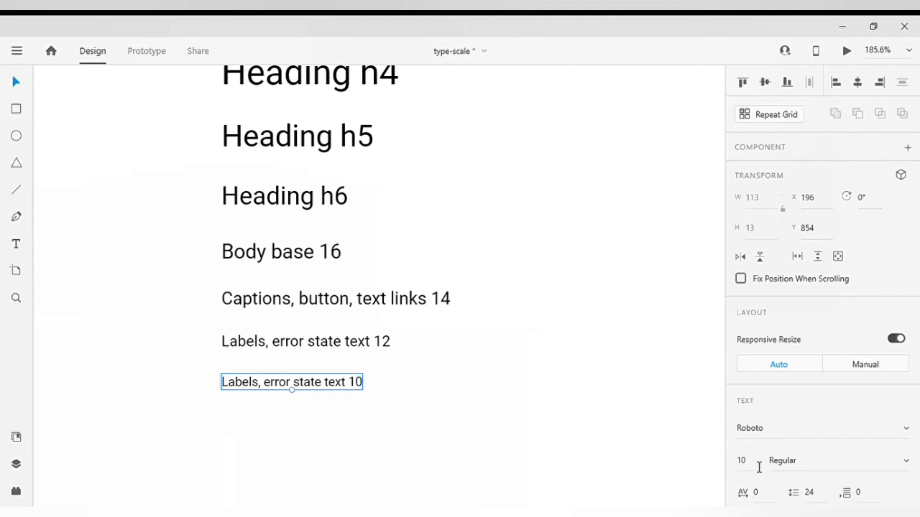
# Step: Replace the "Labels, error state text 10" wording with "titles"
pyautogui.click(382, 406)
pyautogui.scroll(1, 382, 406)
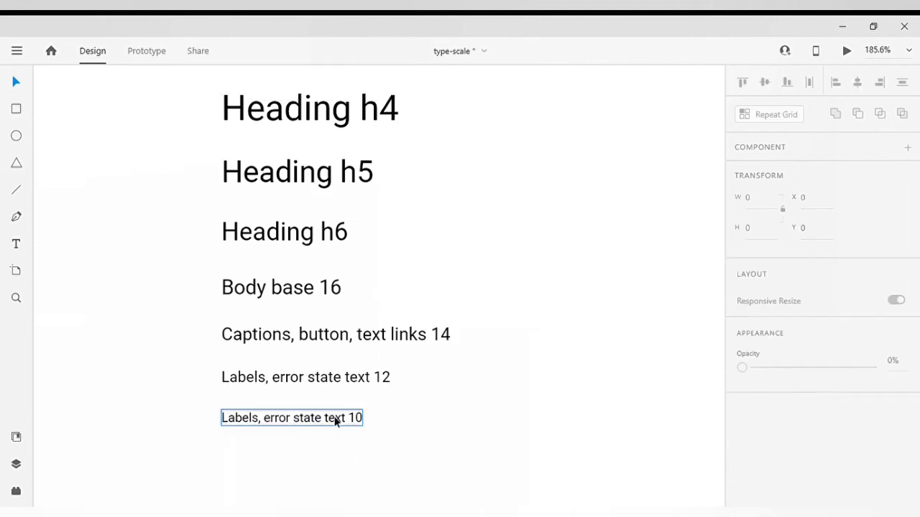
pyautogui.doubleClick(340, 421)
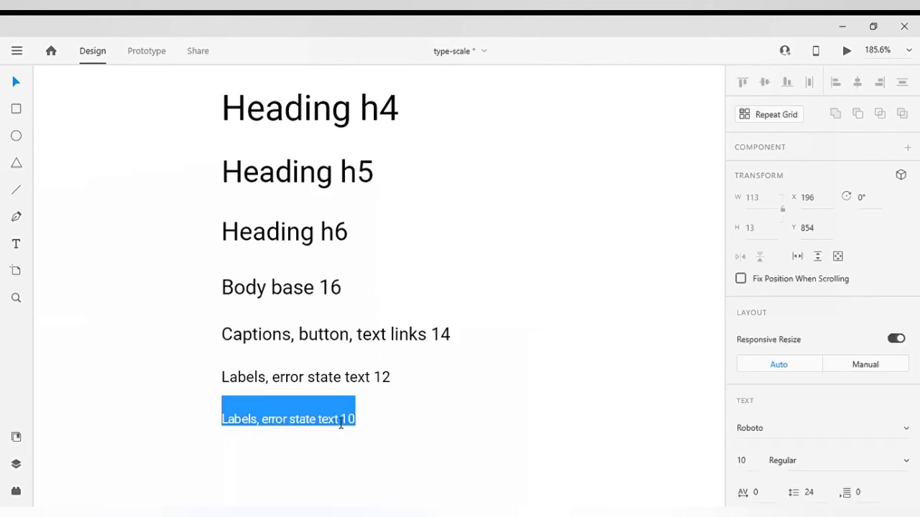
pyautogui.write('title')
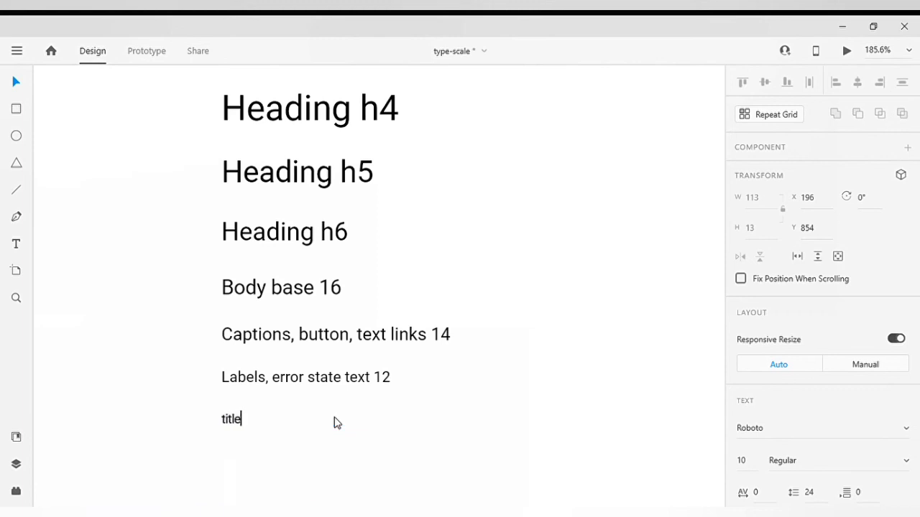
pyautogui.write('s')
pyautogui.press('Escape')
# Step: Replace the wording of the lowest, size 10 text with "Captions"
pyautogui.doubleClick(233, 420)
pyautogui.write('Captions')
pyautogui.press('Escape')
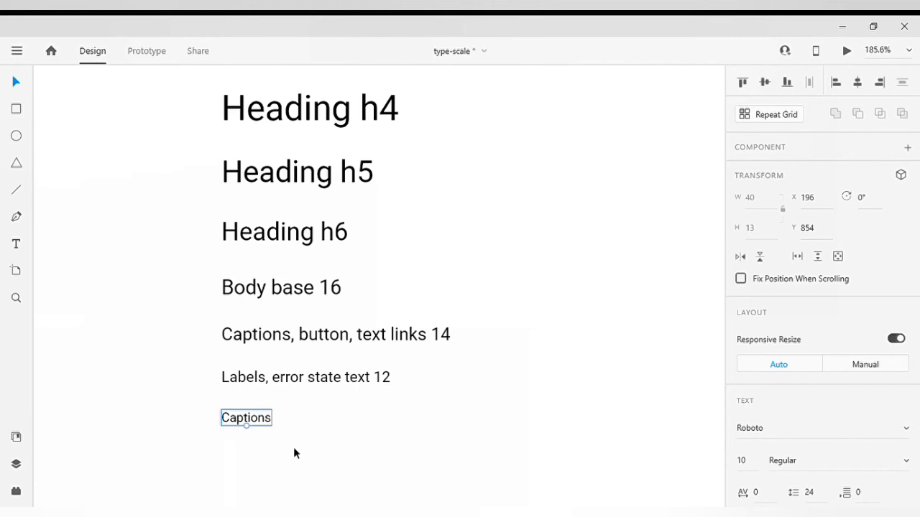
# Step: Insert "small" in front of "Captions" in the lowest text, separated by a space
pyautogui.doubleClick(260, 424)
pyautogui.click(259, 424)
pyautogui.press('Left')
pyautogui.press('Left')
pyautogui.press('Left')
pyautogui.press('Left')
pyautogui.press('Left')
pyautogui.press('Left')
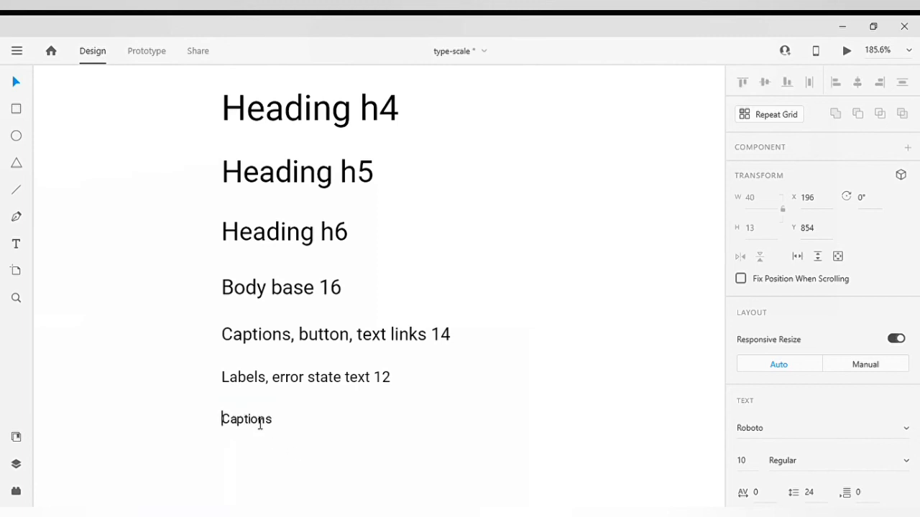
pyautogui.write('small')
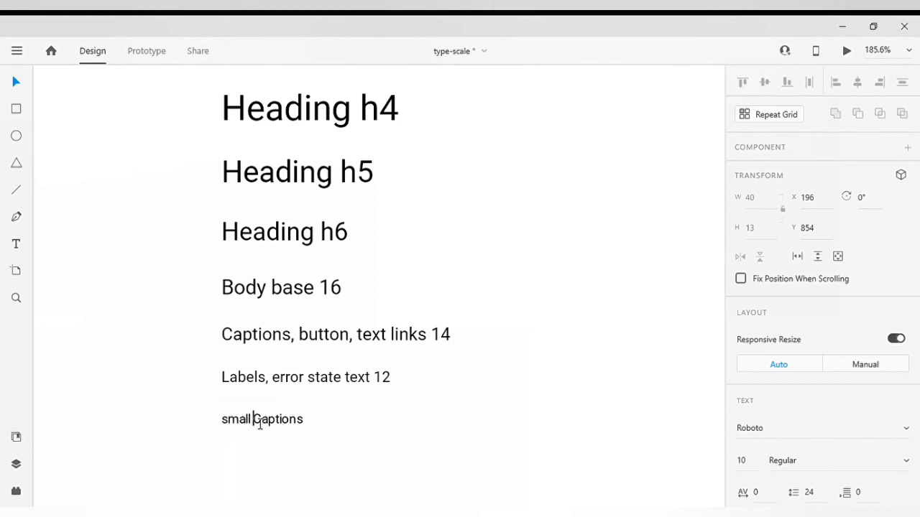
# Step: Set the whole "small Captions" text to uppercase
pyautogui.hotkey('ctrl', 'a')
pyautogui.scroll(-5, 759, 411)
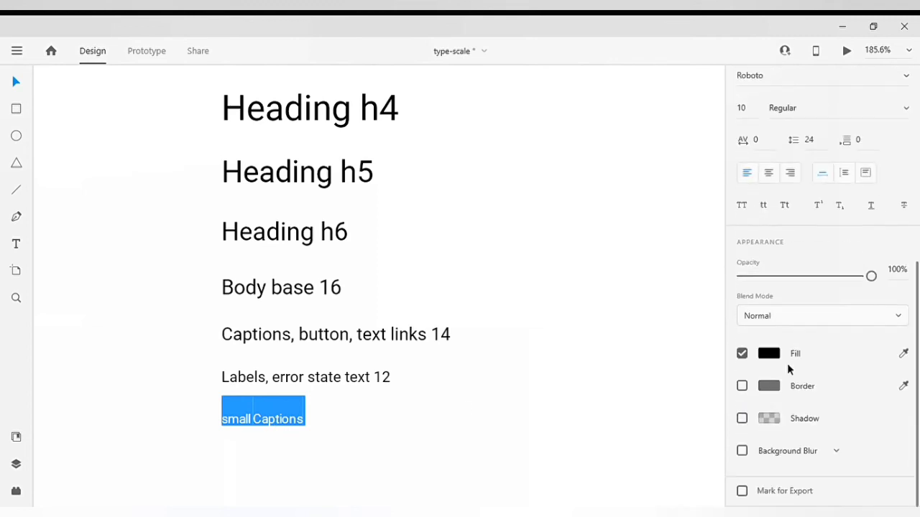
pyautogui.click(742, 206)
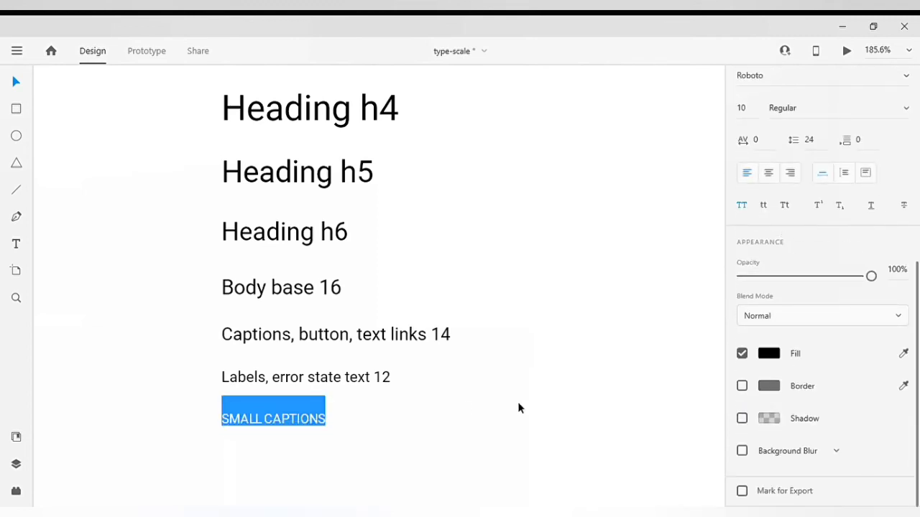
pyautogui.press('Escape')
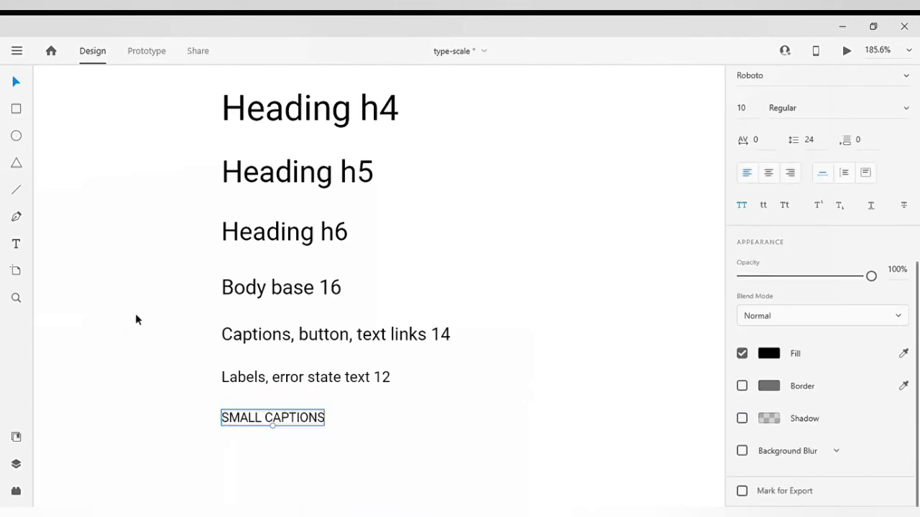
# Step: Place the "SMALL CAPTIONS" text beside the "Labels, error state text 12" line on the same row for comparison
pyautogui.moveTo(300, 418); pyautogui.dragTo(478, 376)
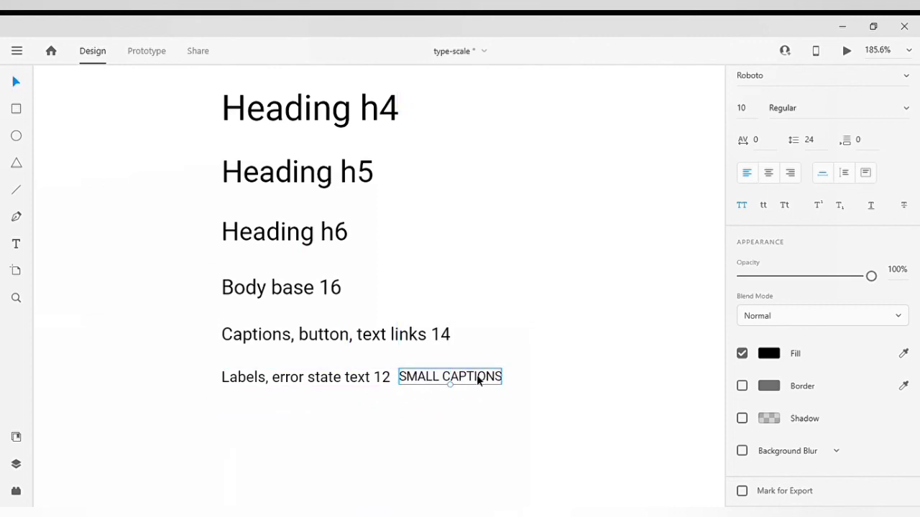
pyautogui.keyDown('shift'); pyautogui.click(388, 377); pyautogui.keyUp('shift')
pyautogui.click(405, 393)
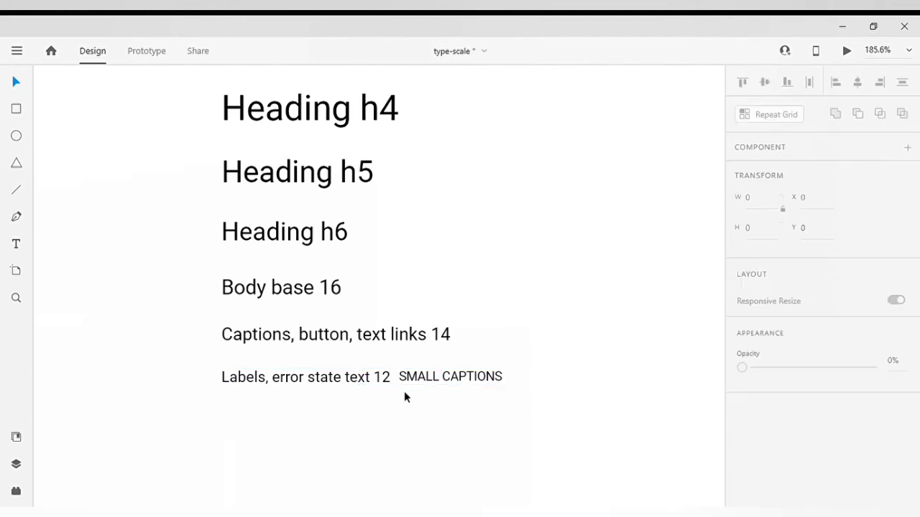
# Step: Move the "SMALL CAPTIONS" text back beneath the labels line, left-aligned with it at X 196, Y 849
pyautogui.scroll(3, 404, 390)
pyautogui.moveTo(439, 367); pyautogui.dragTo(137, 437)
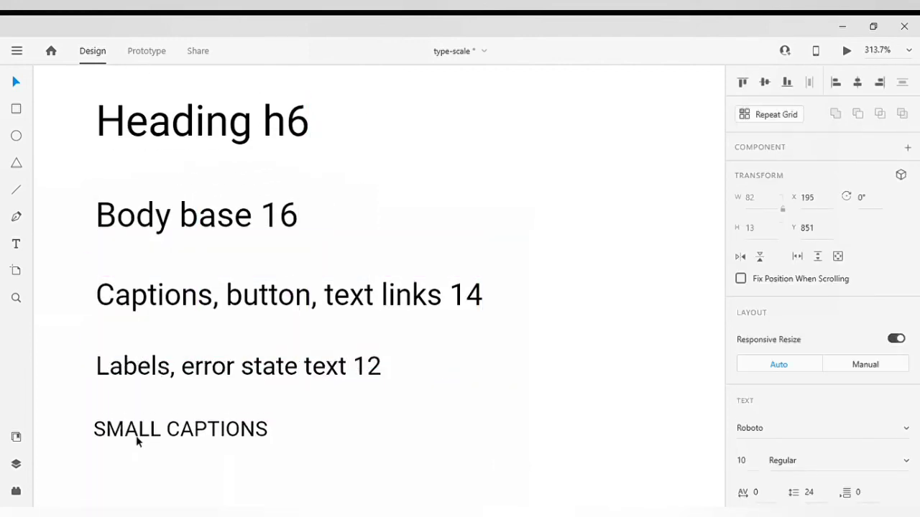
pyautogui.click(275, 380)
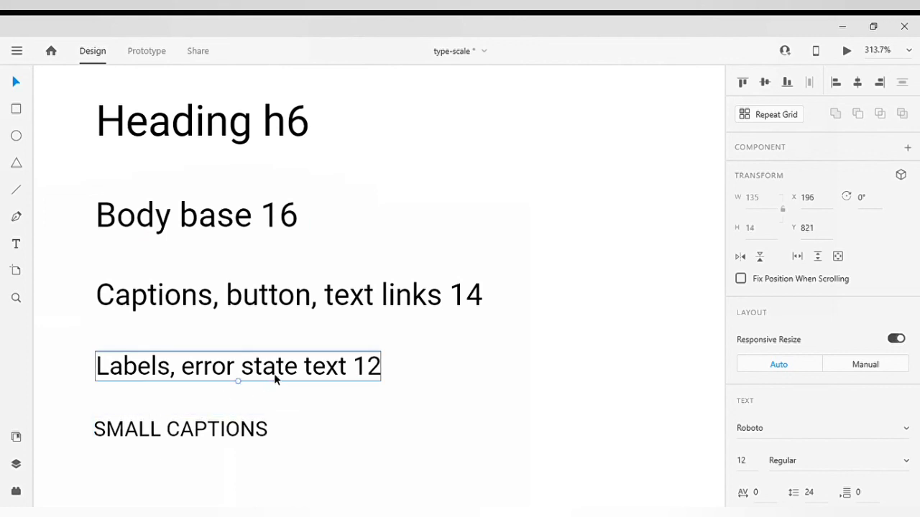
pyautogui.scroll(-4, 275, 377)
pyautogui.keyDown('shift'); pyautogui.click(245, 407); pyautogui.keyUp('shift')
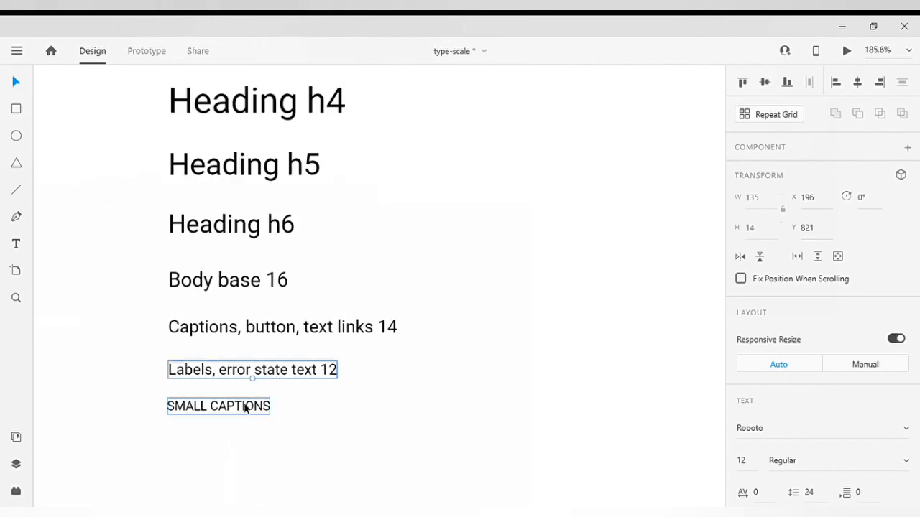
pyautogui.moveTo(244, 406); pyautogui.dragTo(245, 407)
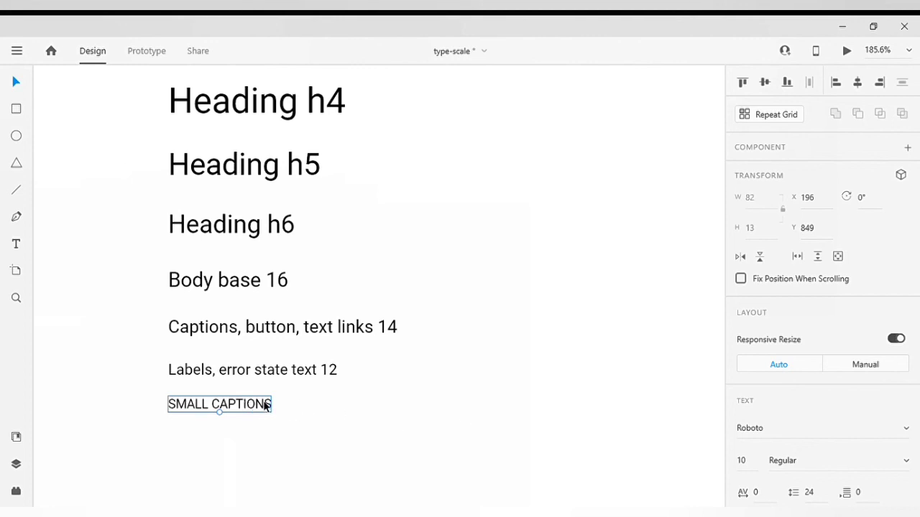
# Step: Append the size "10" to the end of the "SMALL CAPTIONS" text, separated by a space
pyautogui.doubleClick(266, 406)
pyautogui.click(271, 406)
pyautogui.write('10')
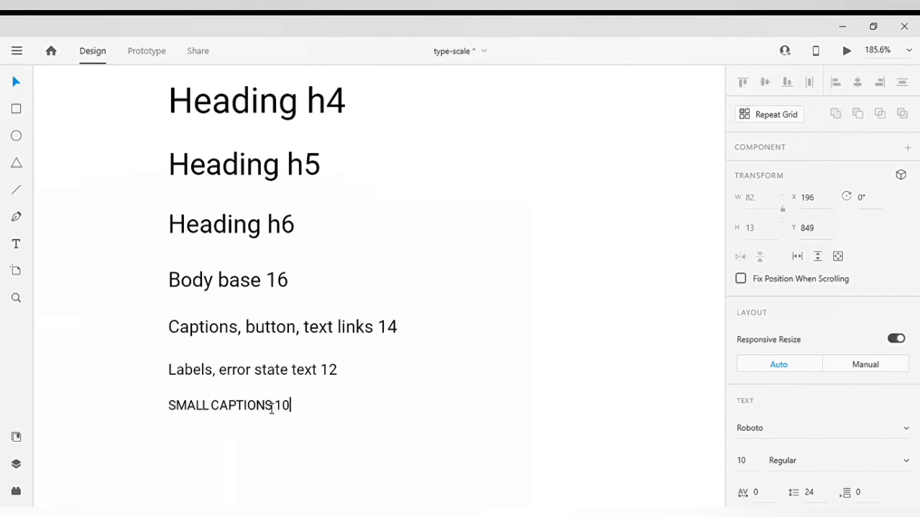
pyautogui.press('Escape')
pyautogui.press('Escape')
# Step: Examine the type scale from Heading h1 downward, checking the text settings of the body, captions, labels and small captions lines
pyautogui.scroll(-2, 368, 435)
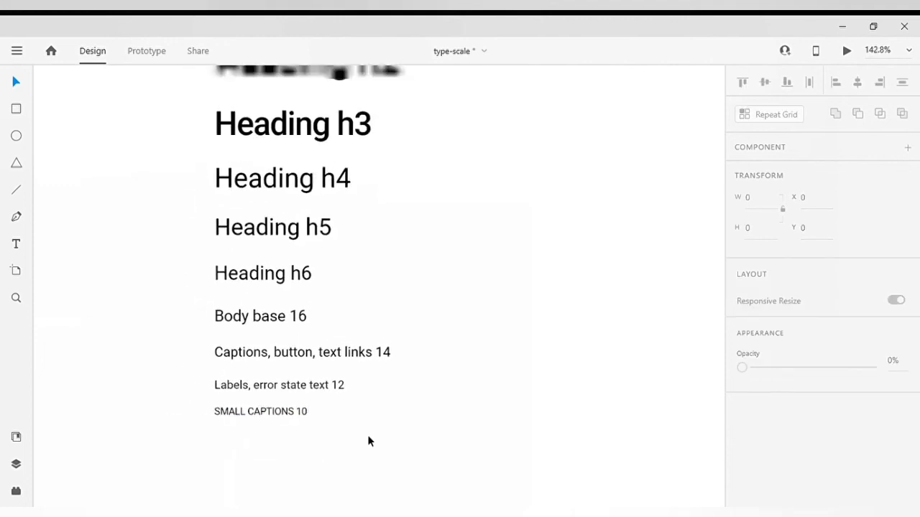
pyautogui.scroll(4, 367, 441)
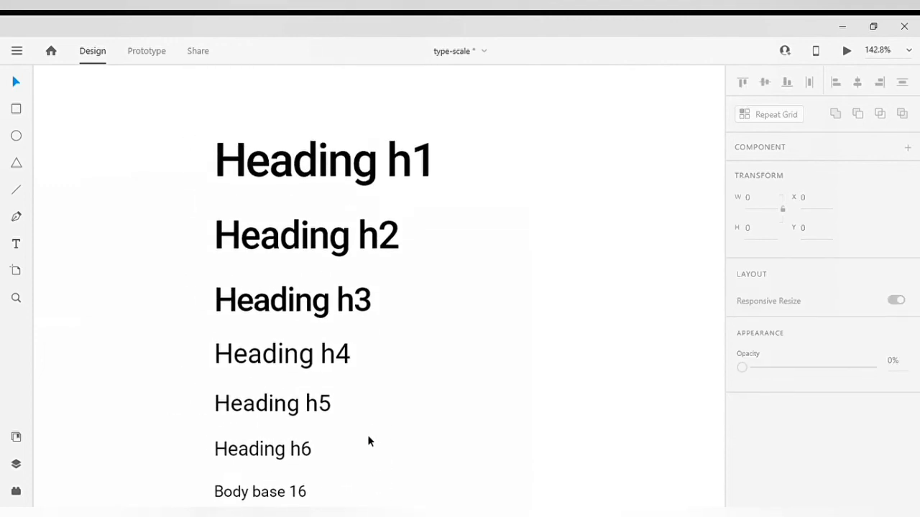
pyautogui.scroll(-2, 367, 435)
pyautogui.scroll(4, 368, 434)
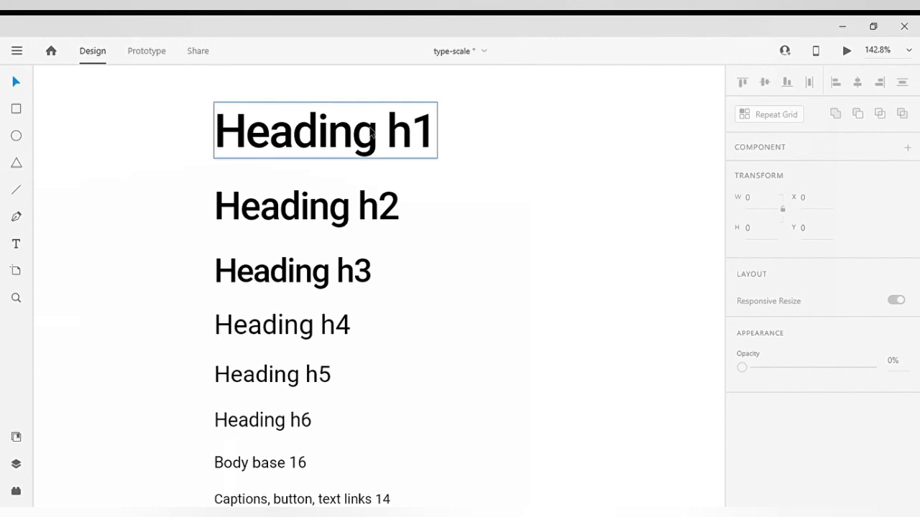
pyautogui.scroll(-3, 371, 133)
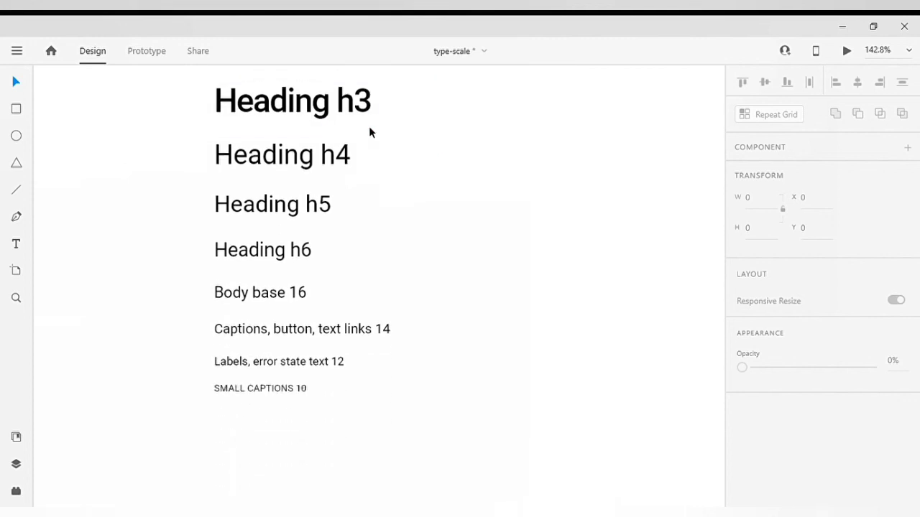
pyautogui.click(275, 298)
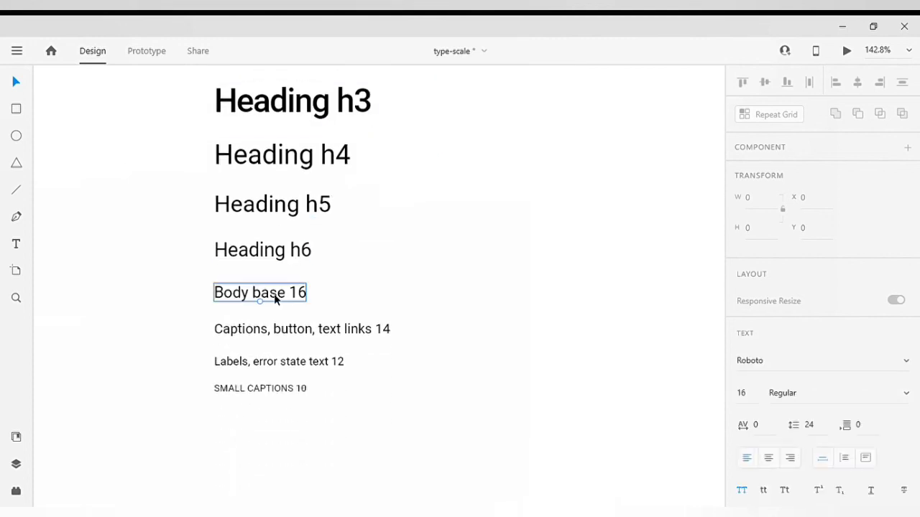
pyautogui.click(292, 335)
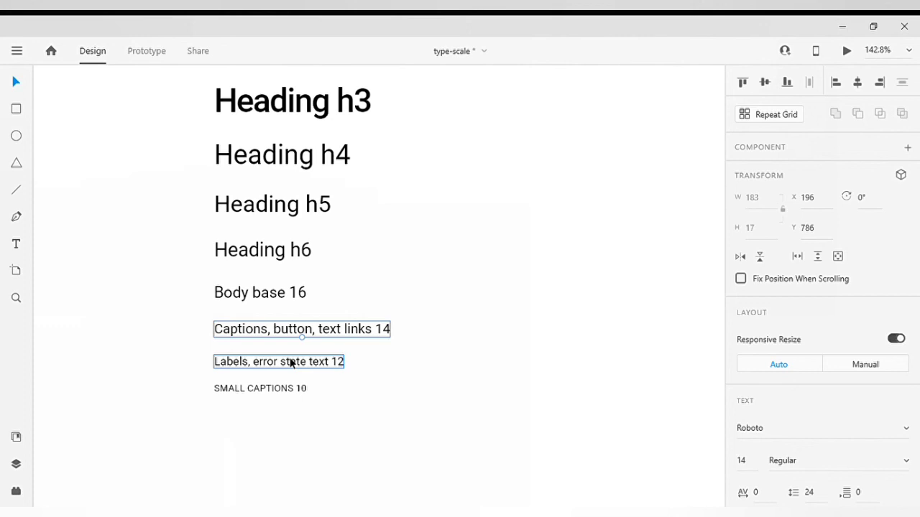
pyautogui.scroll(3, 291, 363)
pyautogui.scroll(-2, 291, 363)
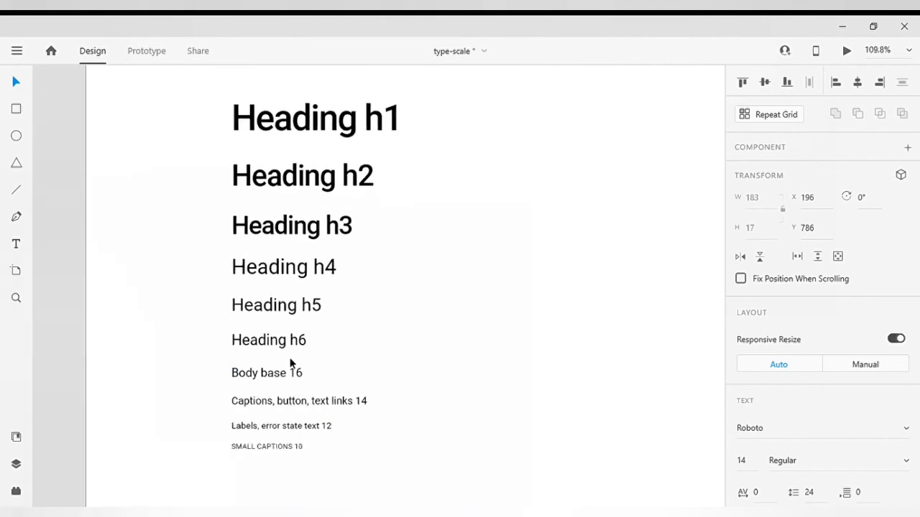
pyautogui.scroll(1, 291, 363)
pyautogui.scroll(-2, 291, 363)
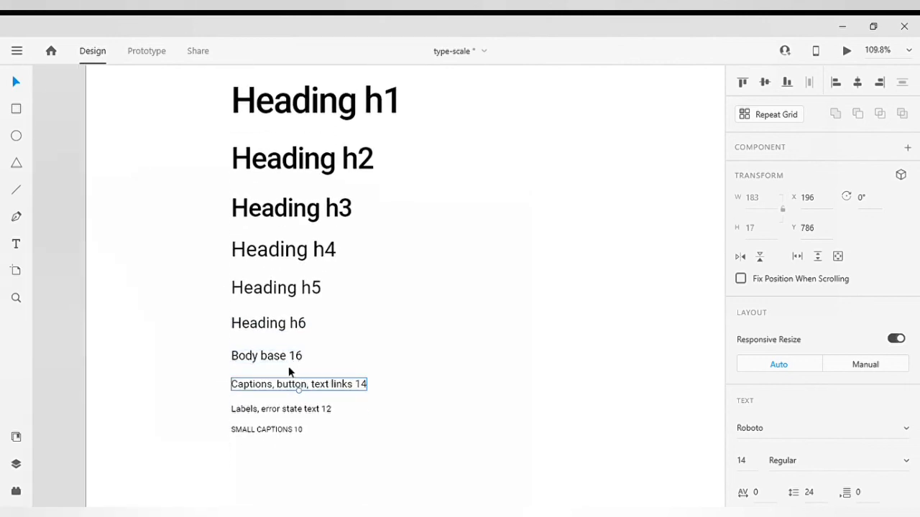
pyautogui.click(291, 360)
pyautogui.click(294, 409)
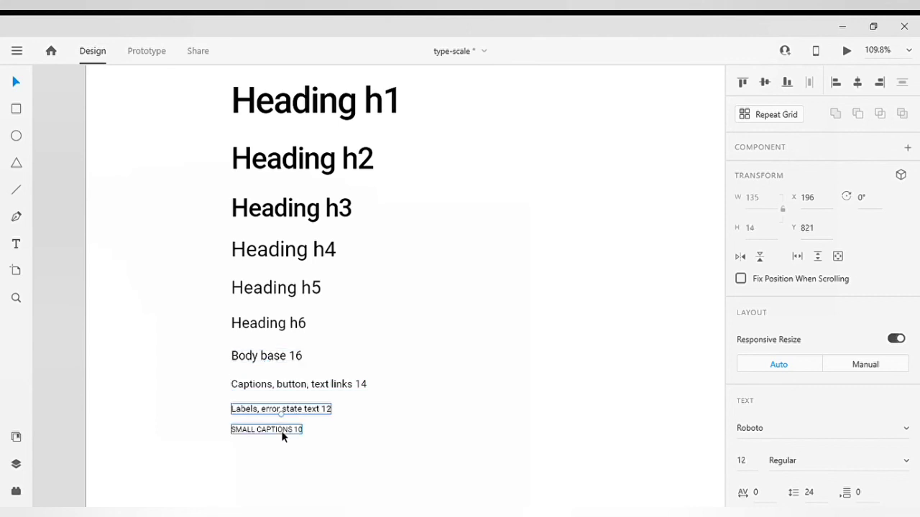
pyautogui.click(281, 431)
# Step: Compare the "Labels, error state text 12" line with the small captions line up close and within the whole scale
pyautogui.scroll(4, 410, 332)
pyautogui.scroll(2, 410, 332)
pyautogui.scroll(-2, 410, 332)
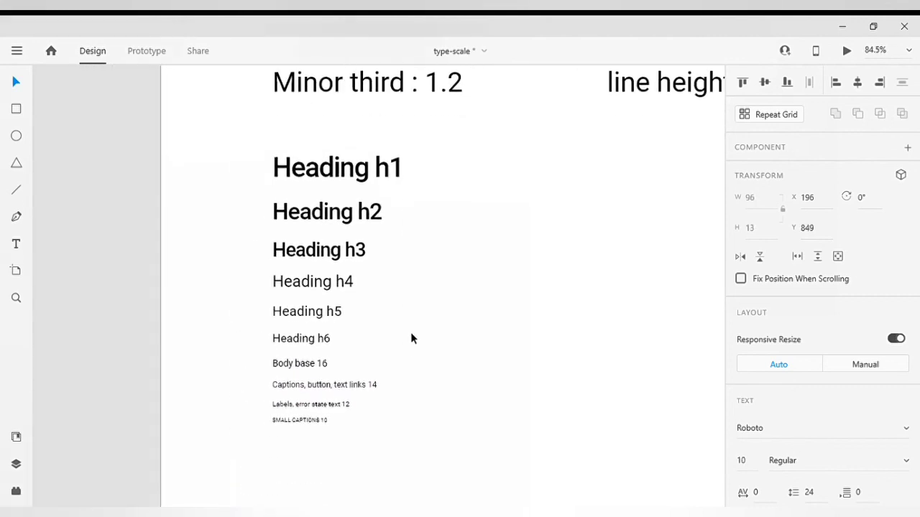
pyautogui.scroll(4, 340, 385)
pyautogui.scroll(5, 340, 385)
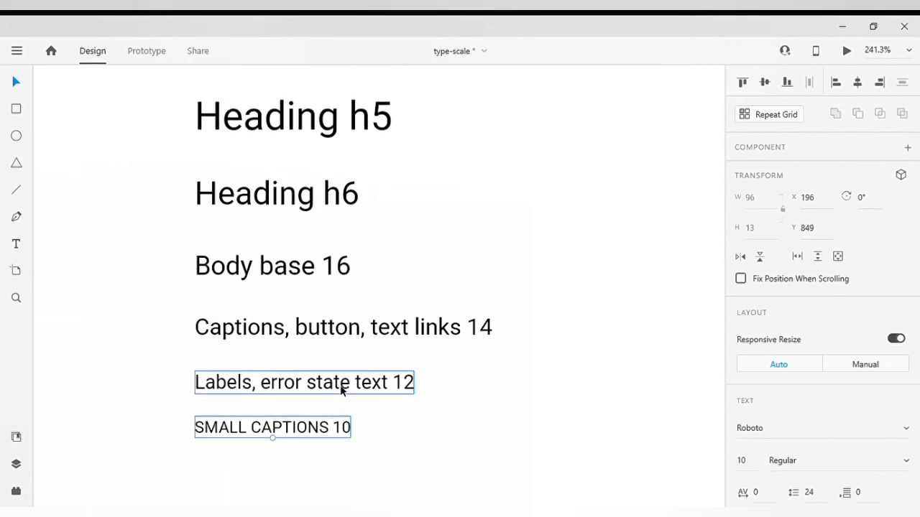
pyautogui.scroll(-2, 341, 389)
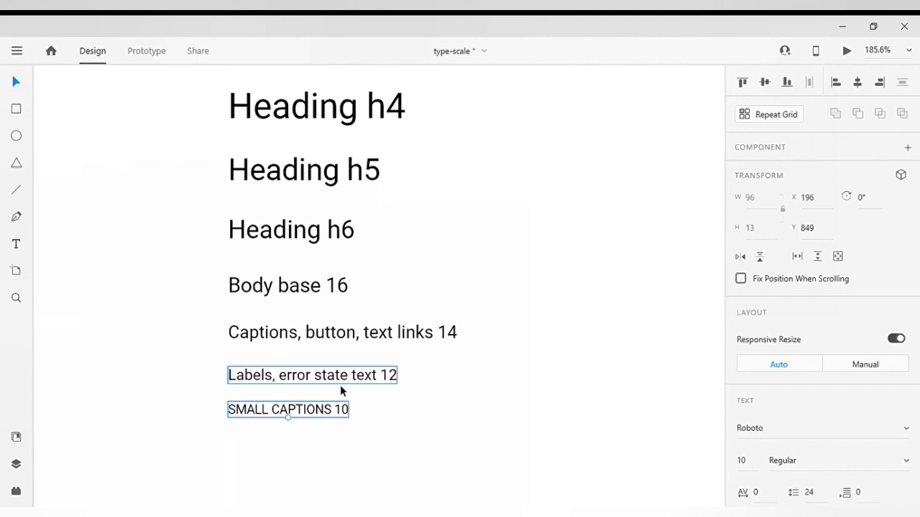
pyautogui.scroll(-2, 340, 385)
pyautogui.scroll(-2, 342, 389)
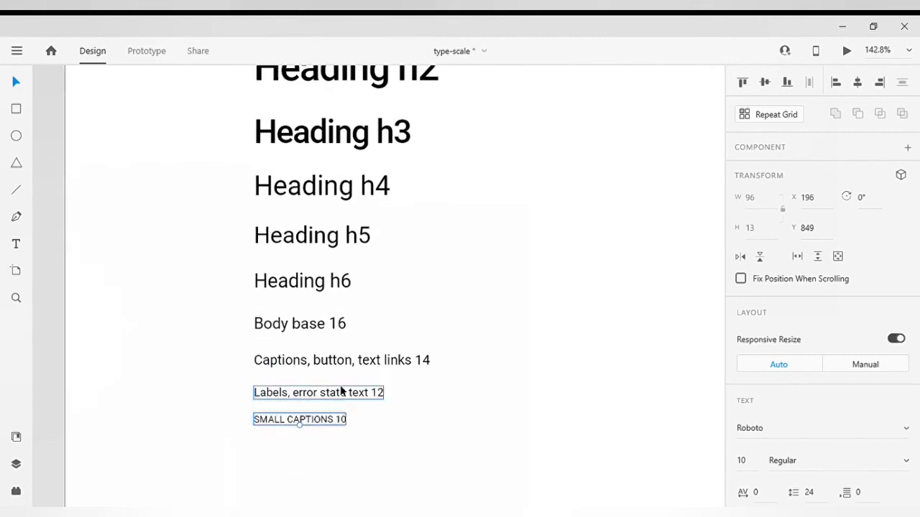
pyautogui.scroll(-2, 340, 388)
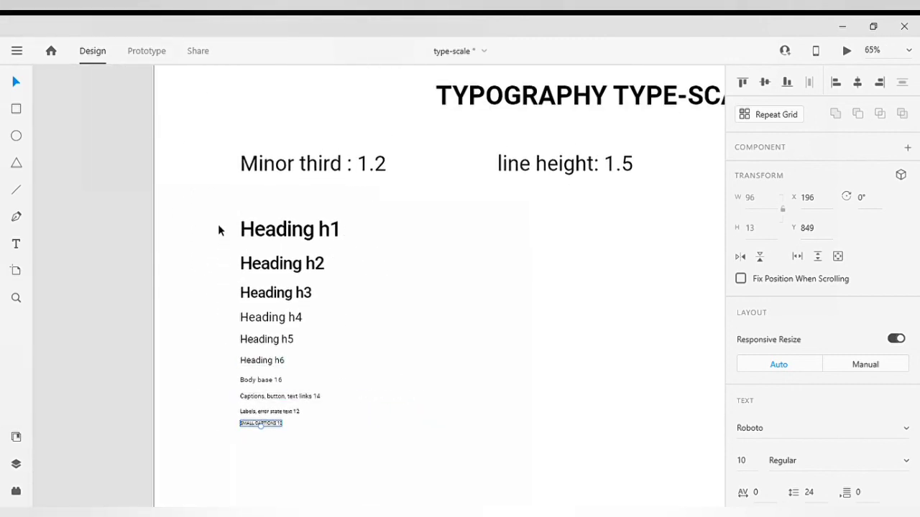
# Step: Review the complete type scale on the artboard together with its title and the minor third and line height notes
pyautogui.moveTo(219, 229); pyautogui.dragTo(302, 429)
pyautogui.click(395, 294)
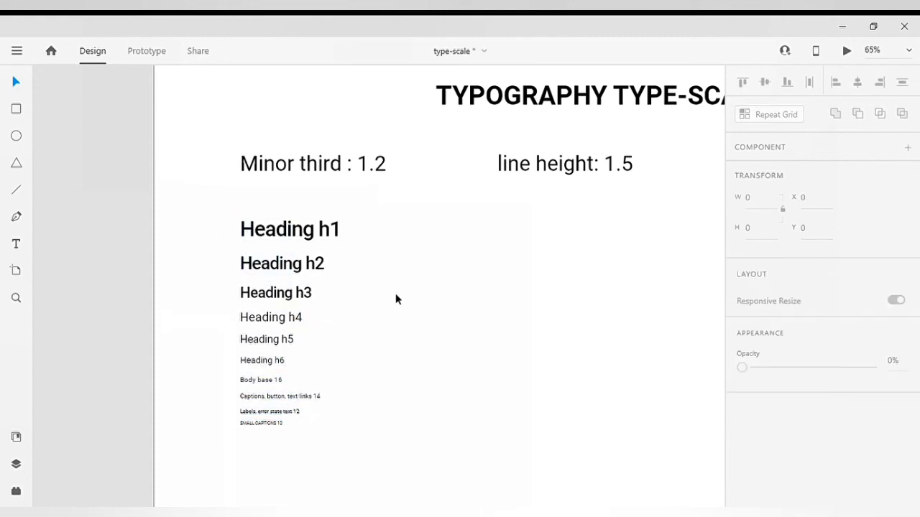
pyautogui.scroll(2, 396, 295)
pyautogui.scroll(-1, 395, 294)
pyautogui.hscroll(-1, 395, 295)
pyautogui.scroll(1, 395, 295)
pyautogui.scroll(2, 395, 295)
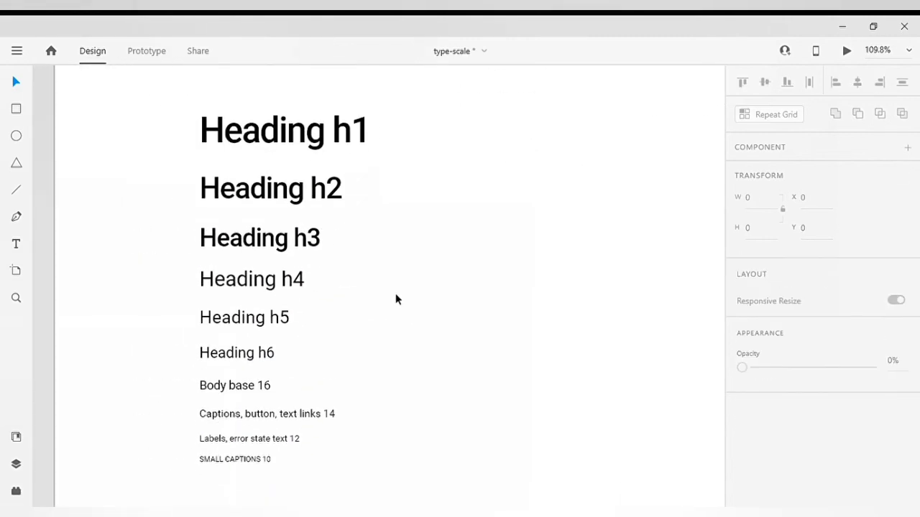
pyautogui.scroll(-1, 395, 294)
pyautogui.scroll(1, 395, 295)
pyautogui.scroll(-1, 395, 293)
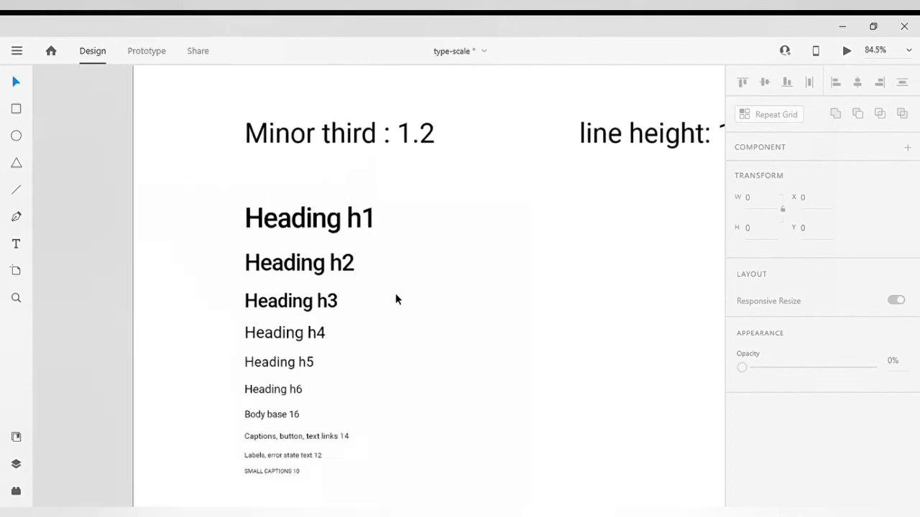
pyautogui.hscroll(1, 396, 293)
pyautogui.hscroll(-1, 395, 293)
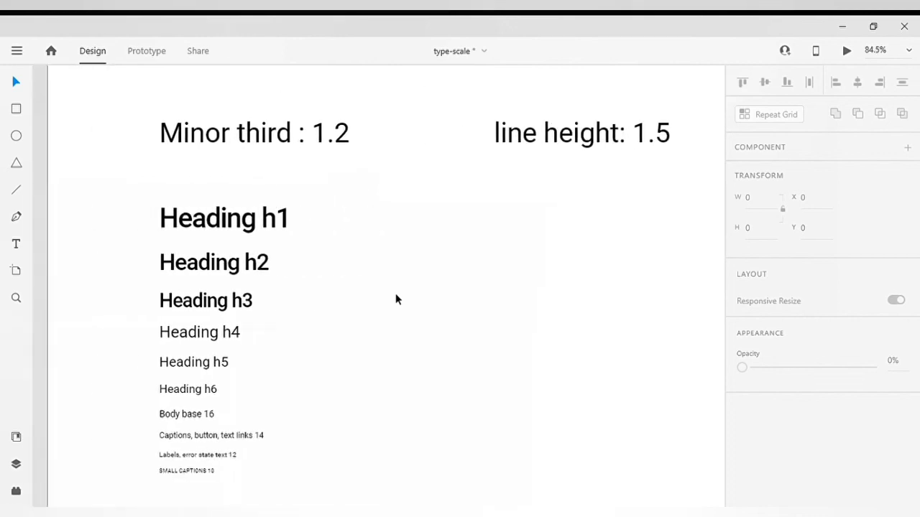
pyautogui.scroll(1, 396, 293)
pyautogui.scroll(-1, 395, 293)
pyautogui.scroll(-1, 395, 293)
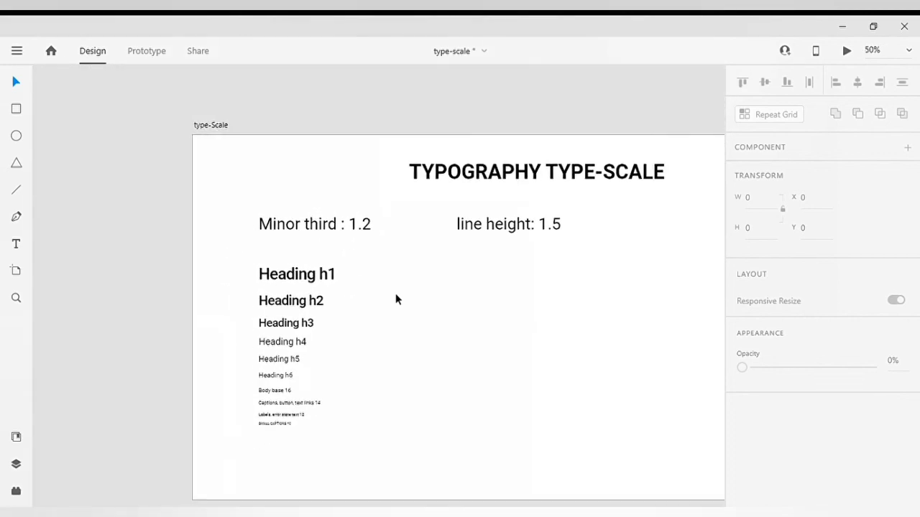
pyautogui.hscroll(1, 395, 293)
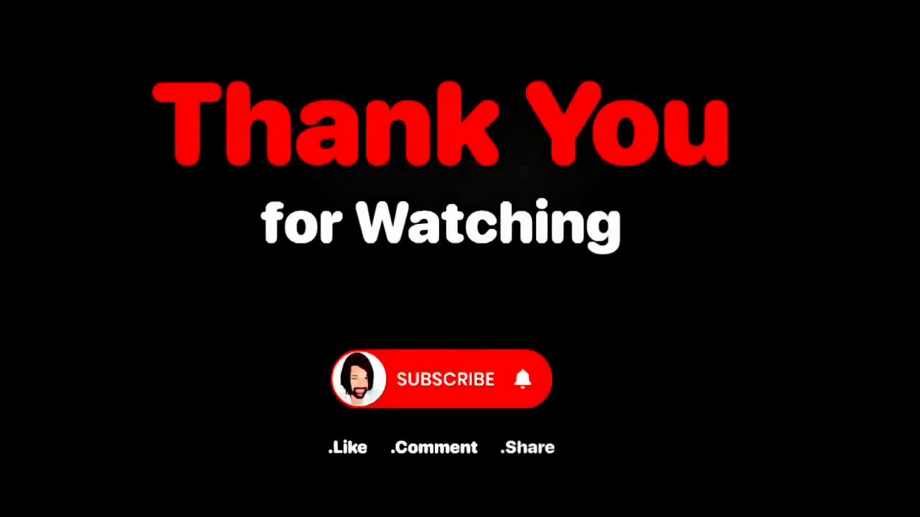